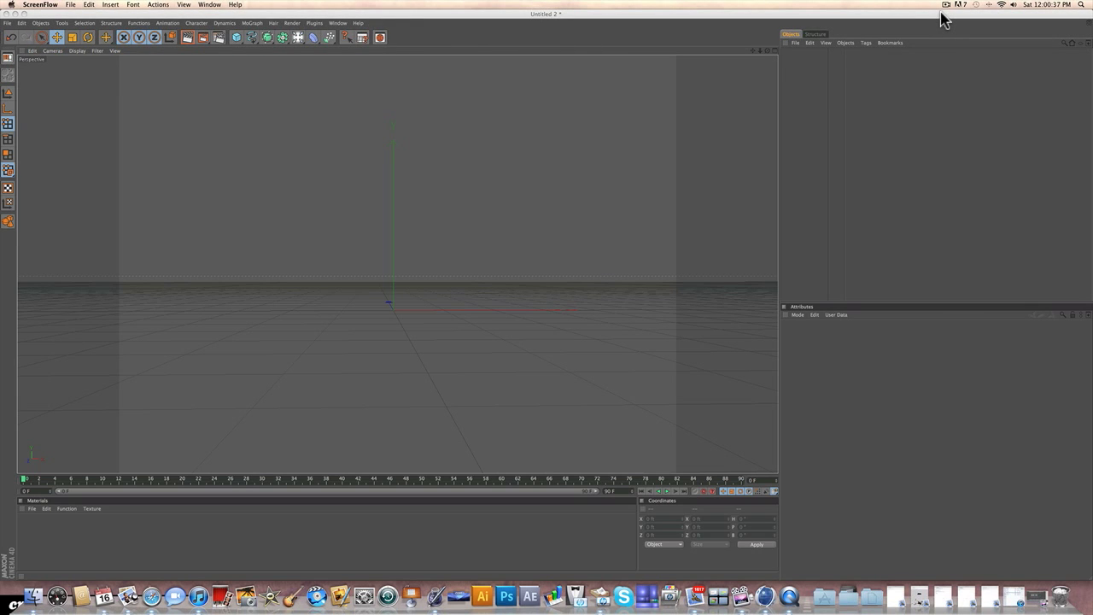
Step: Add a MoGraph text object to the scene and set its text to "Typography"
left_click(768, 53)
mouse_move(767, 51)
left_mouse_down()
mouse_move(743, 49)
mouse_move(774, 59)
left_mouse_up()
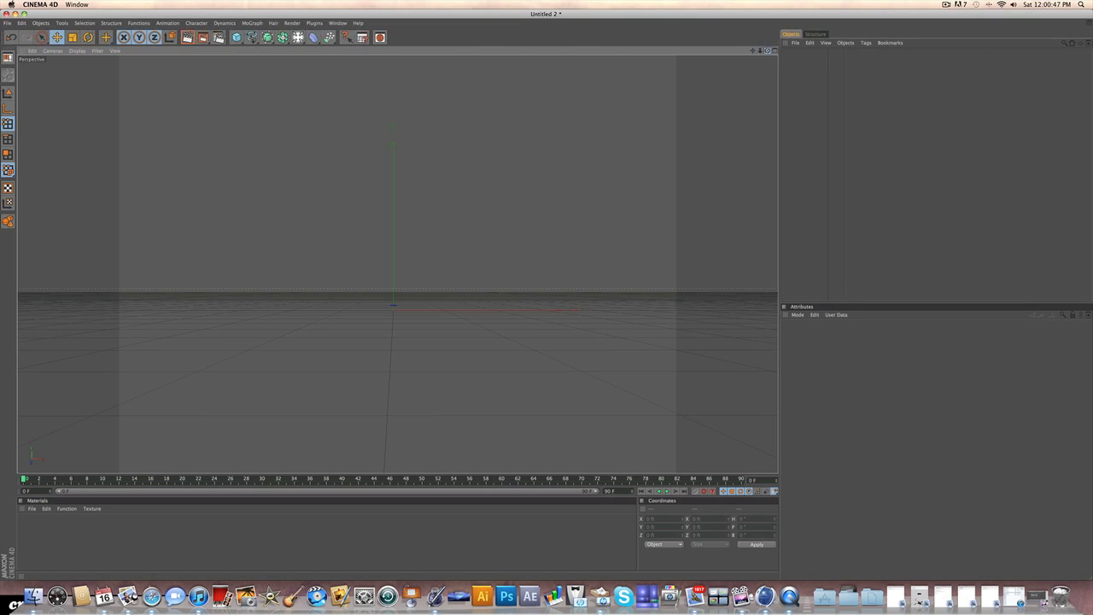
mouse_move(752, 51)
left_mouse_down()
mouse_move(756, 37)
mouse_move(759, 65)
left_mouse_up()
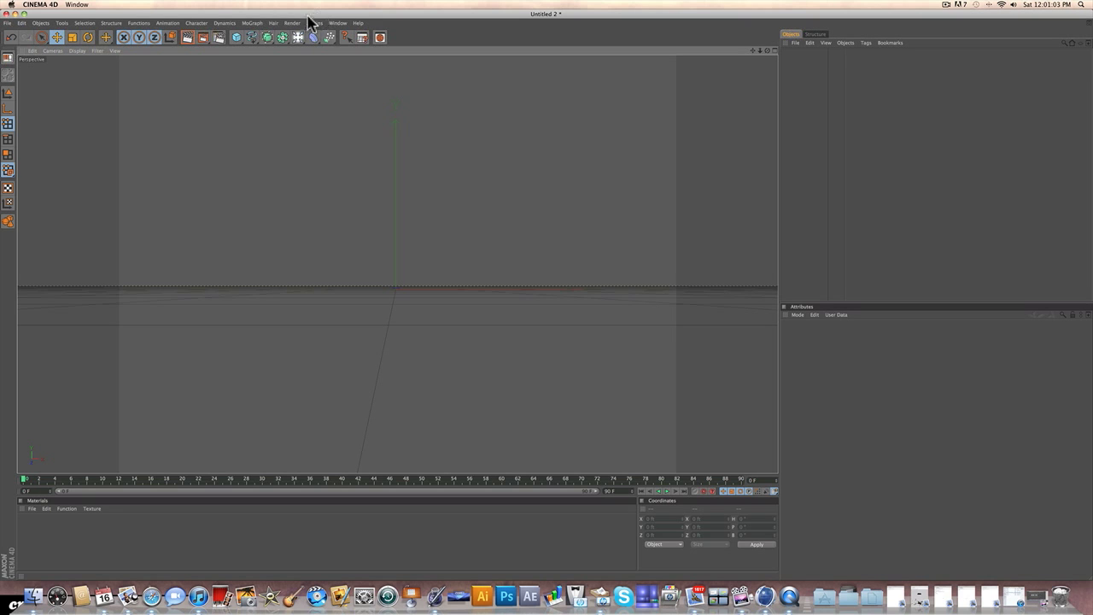
left_click(249, 25)
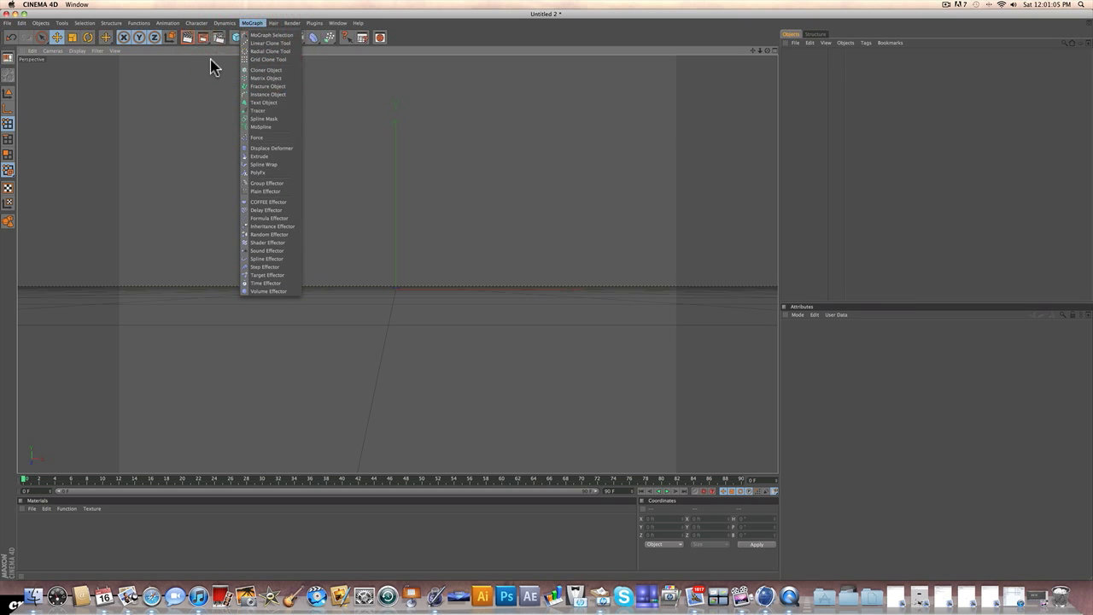
left_click(218, 50)
left_click(249, 25)
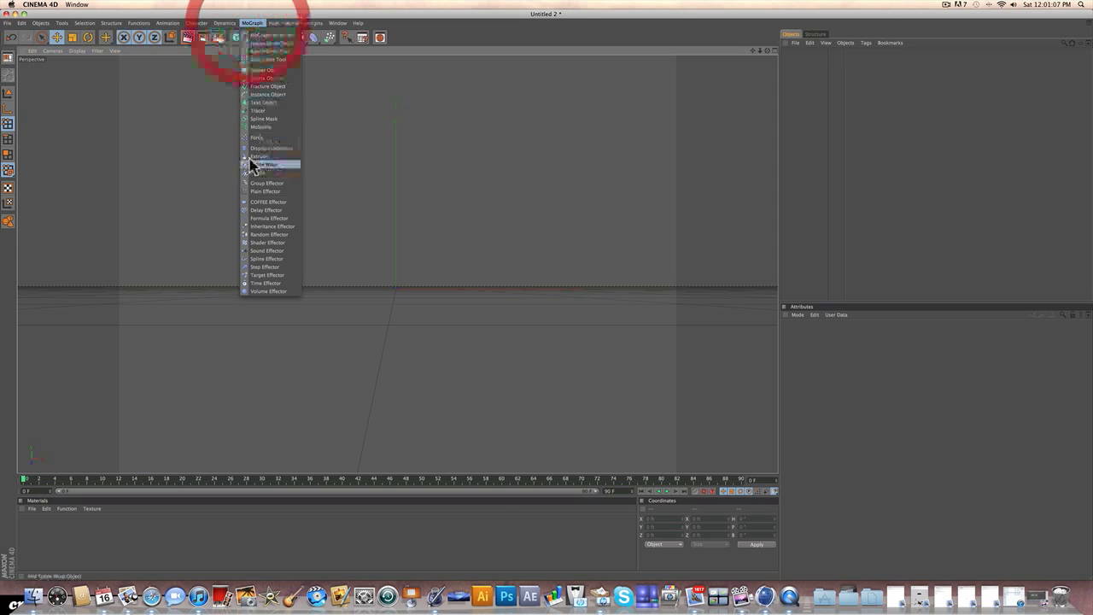
left_click(264, 105)
left_click(713, 354)
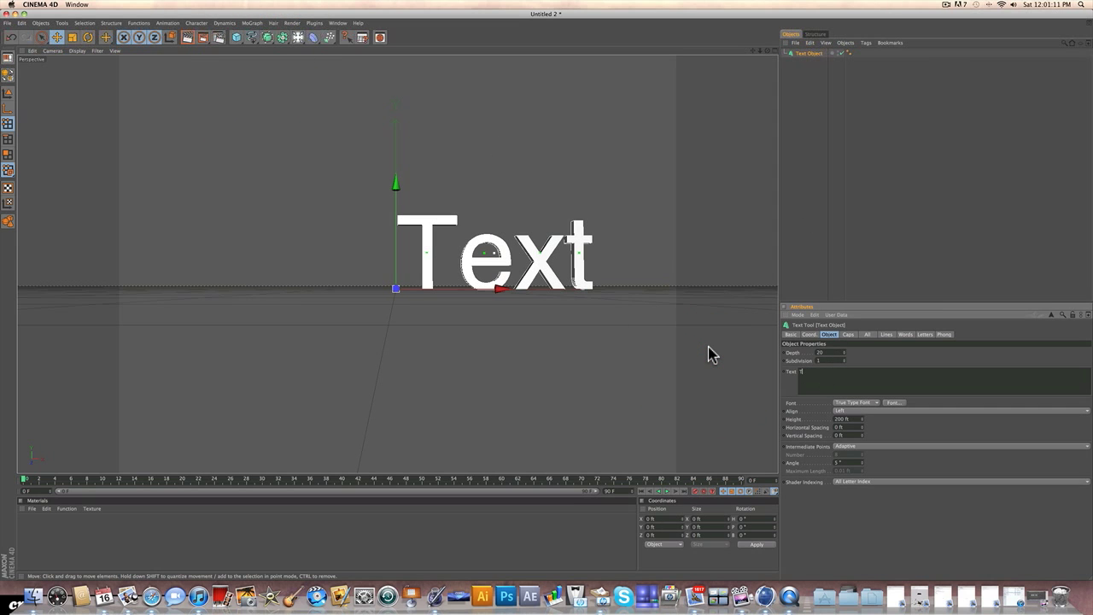
type("Typography")
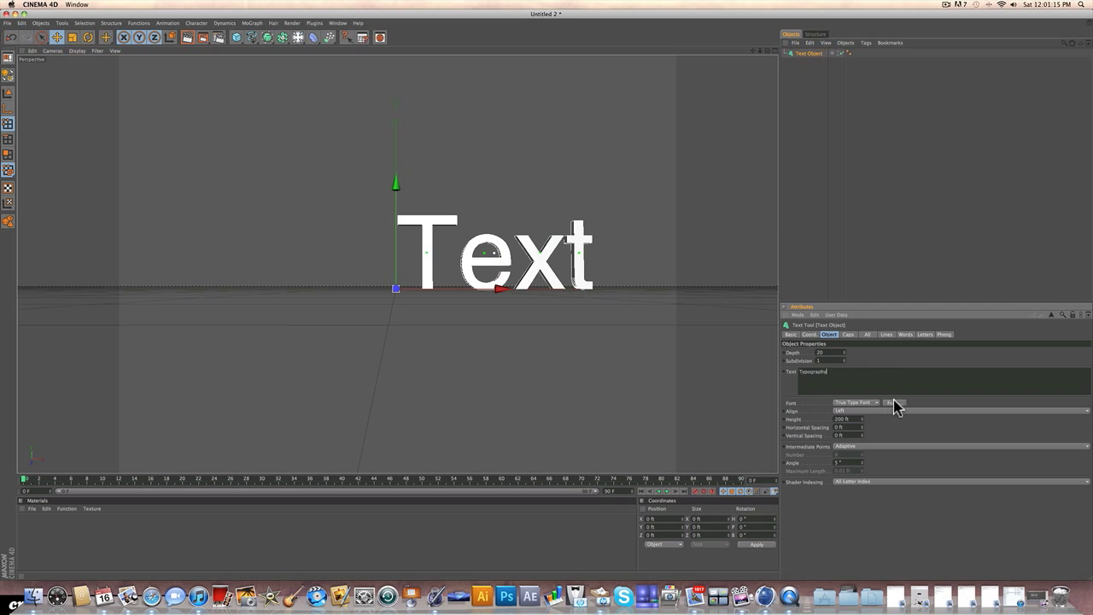
Step: Set the text's font to Helvetica Bold Oblique and its alignment to Middle
left_click(894, 403)
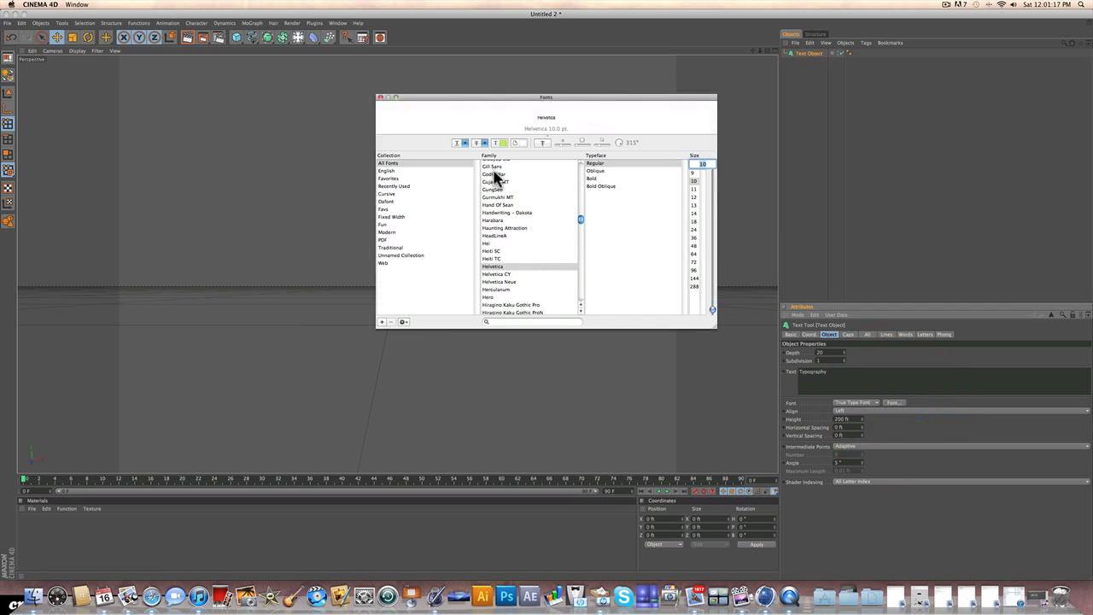
left_click(591, 179)
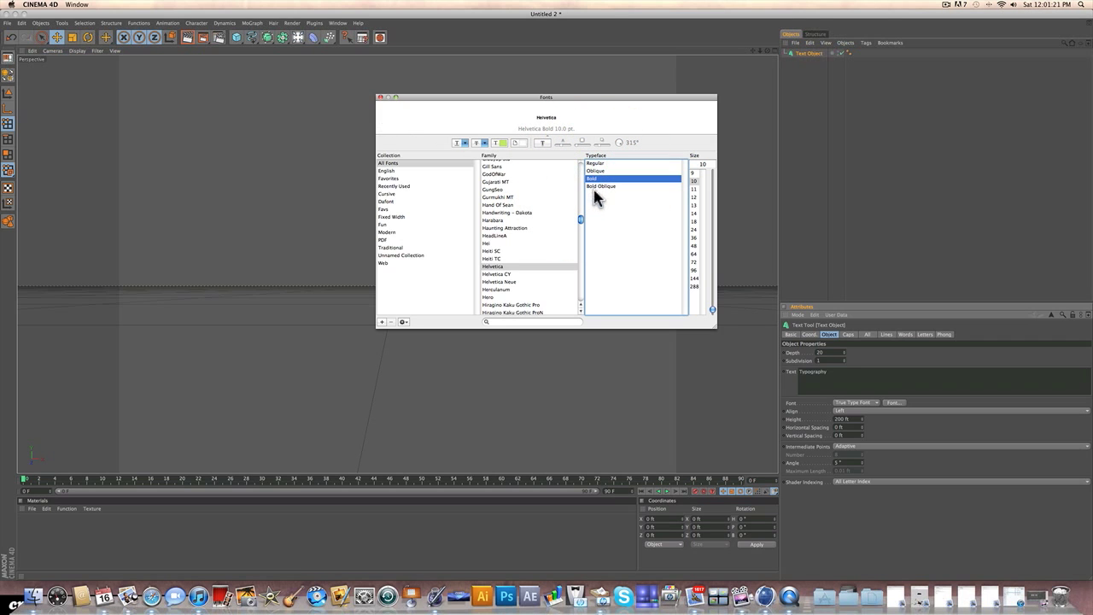
left_click(380, 97)
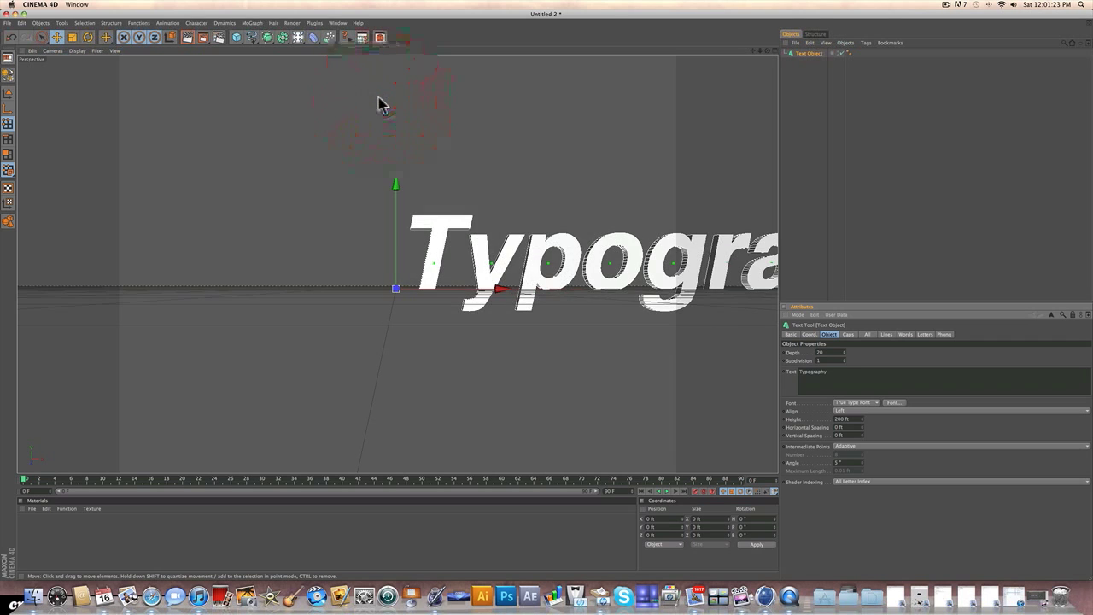
left_click(845, 413)
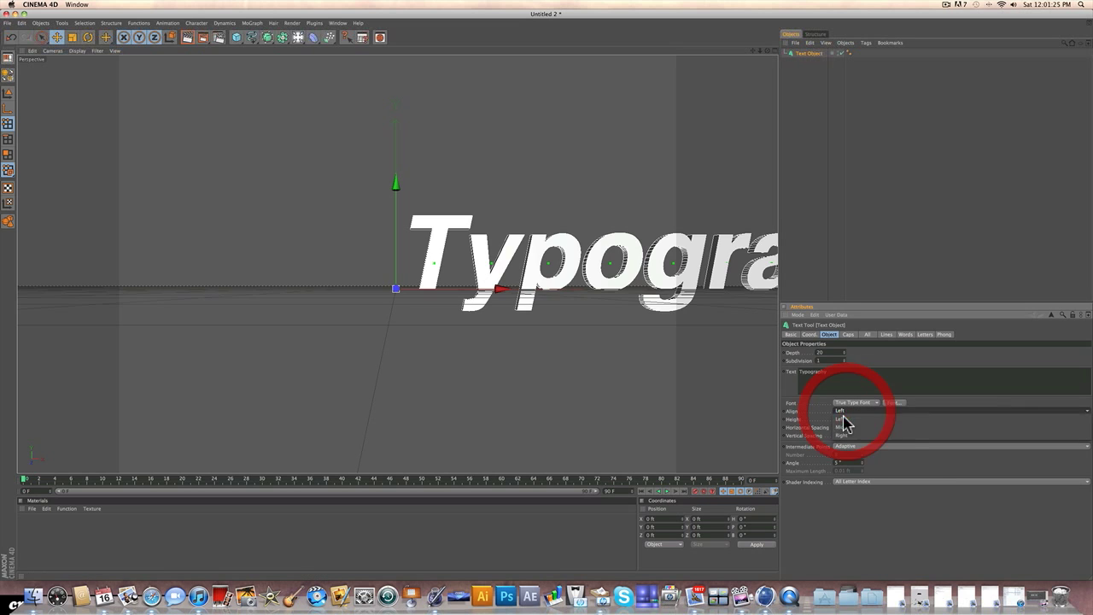
left_click(842, 428)
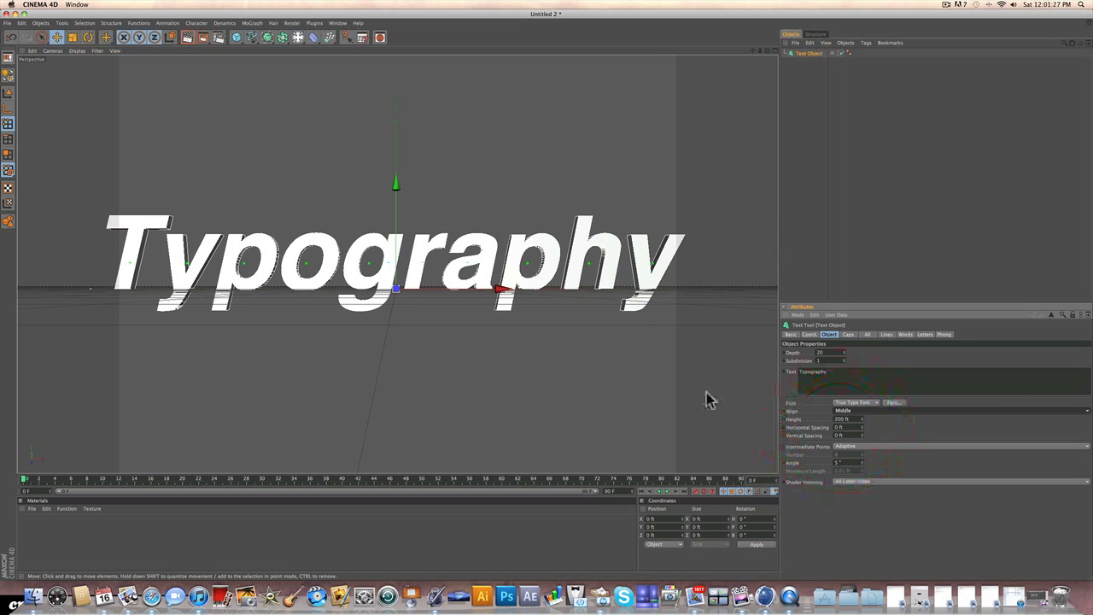
Step: Nudge the text slightly along positive X and set its height to 170 ft and depth to 57
left_click_drag(500, 290, 510, 290)
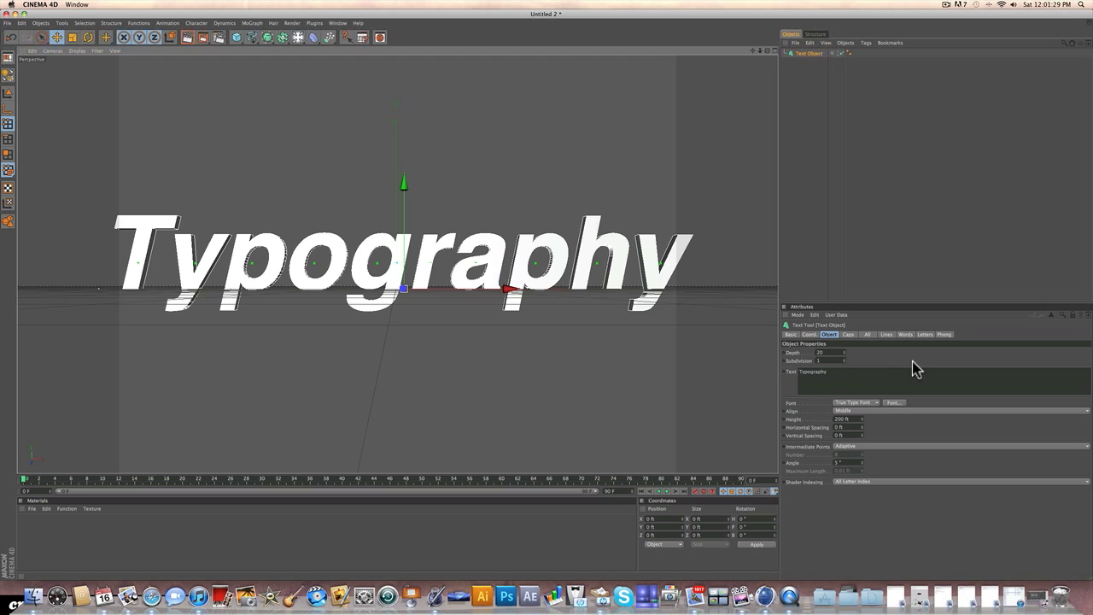
left_click_drag(863, 419, 865, 429)
left_click_drag(845, 354, 845, 354)
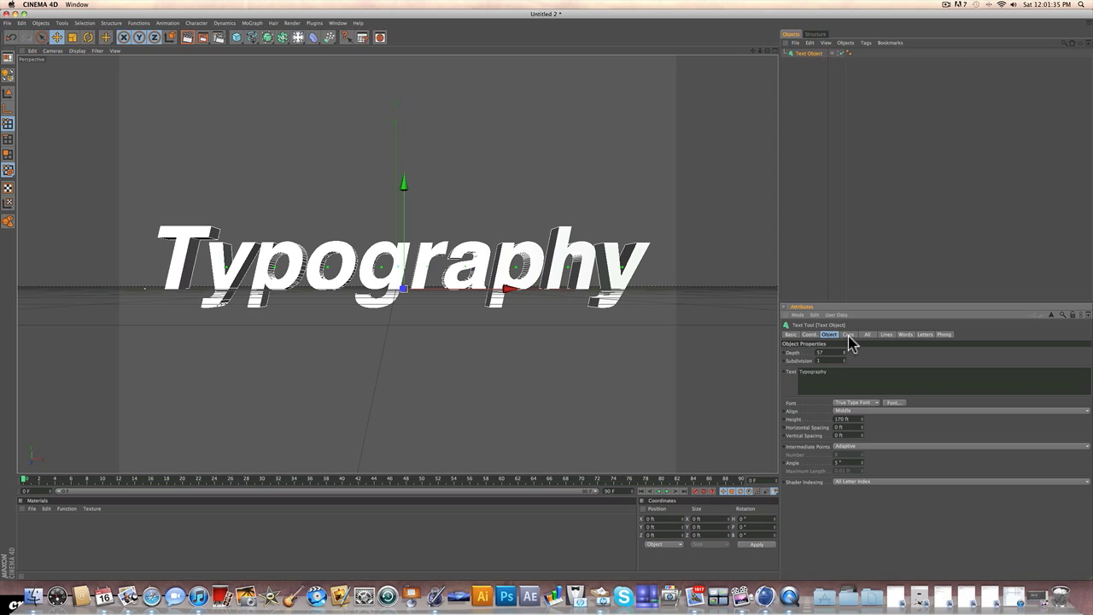
left_click(891, 222)
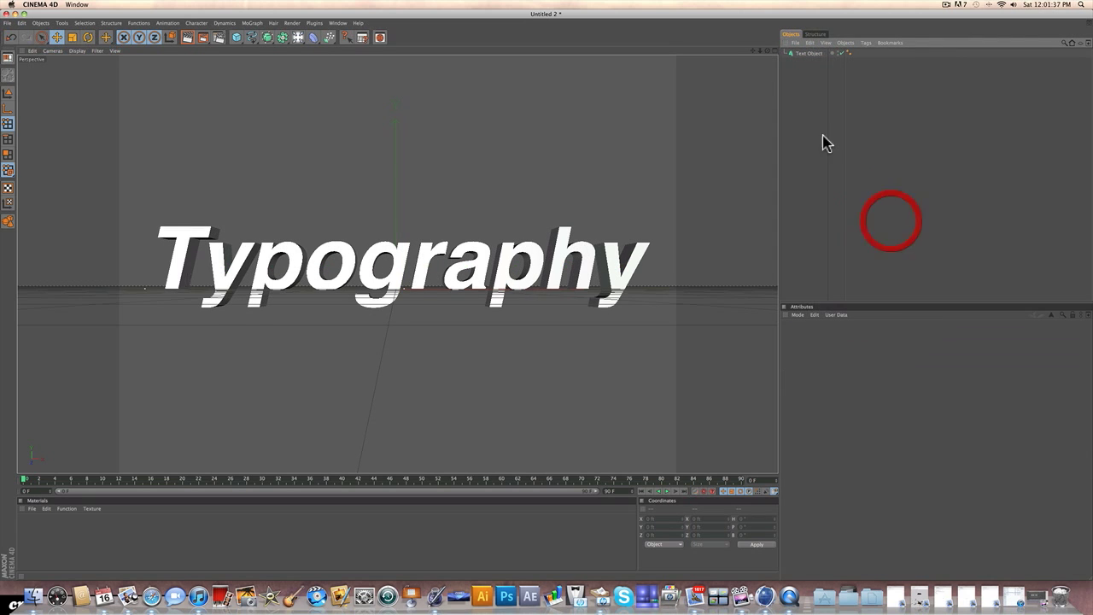
Step: Make the text object editable and expand its hierarchy down to the individual letter objects
left_click(812, 55)
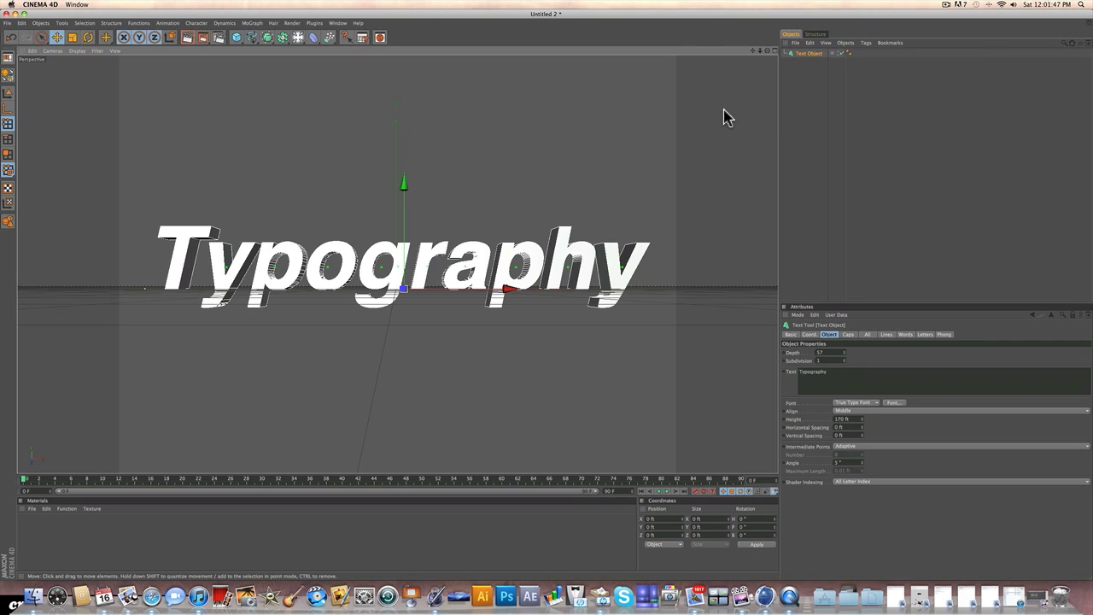
key("c")
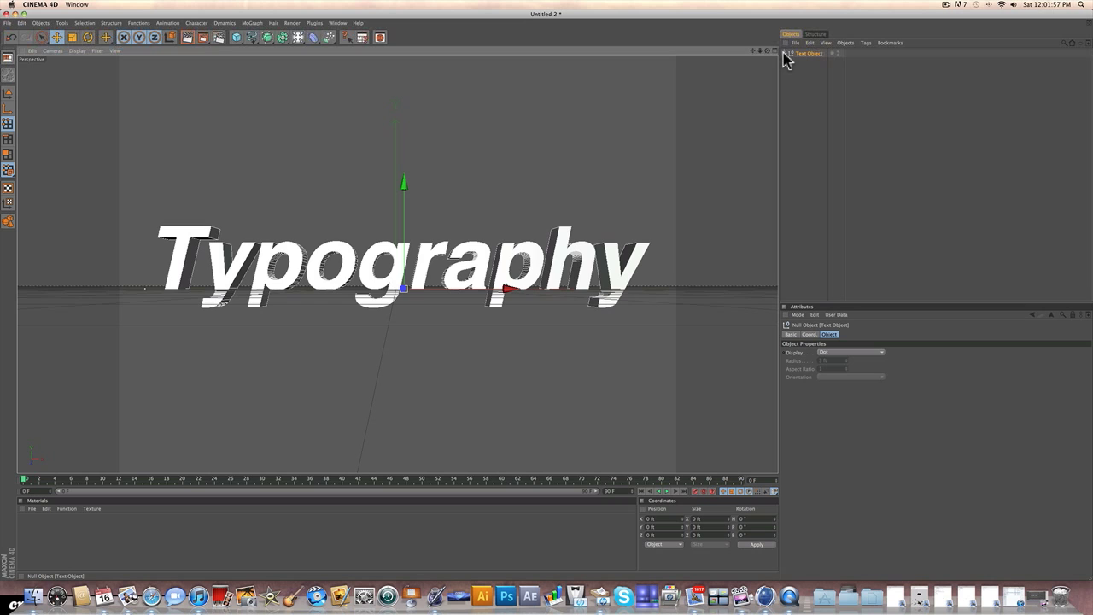
left_click(784, 53)
left_click(788, 61)
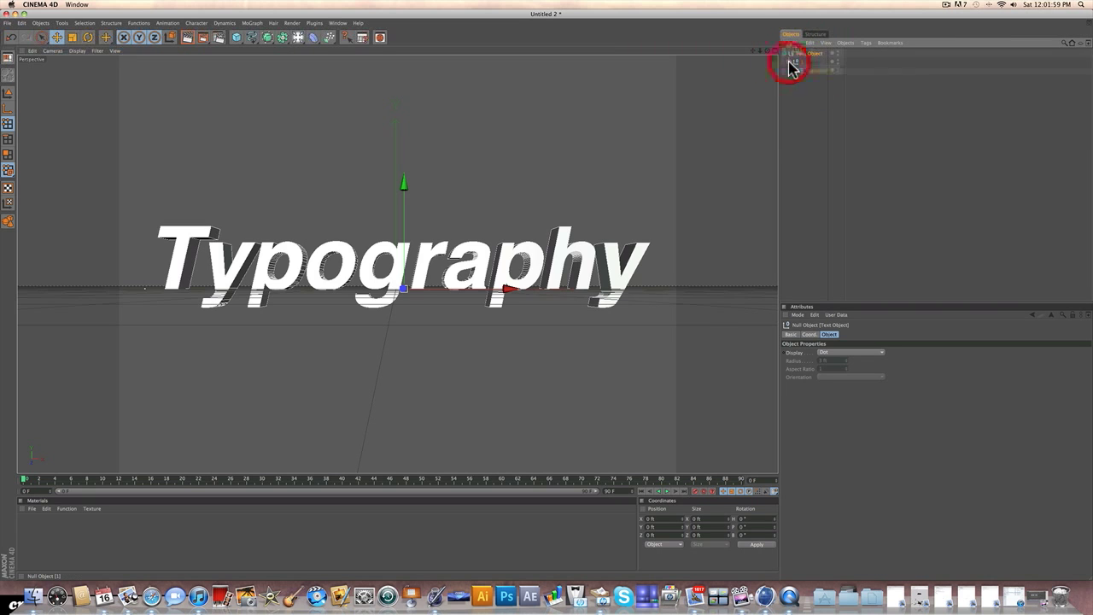
left_click(794, 71)
Step: Check which letter in the viewport each extrude object in the hierarchy corresponds to
left_click(809, 79)
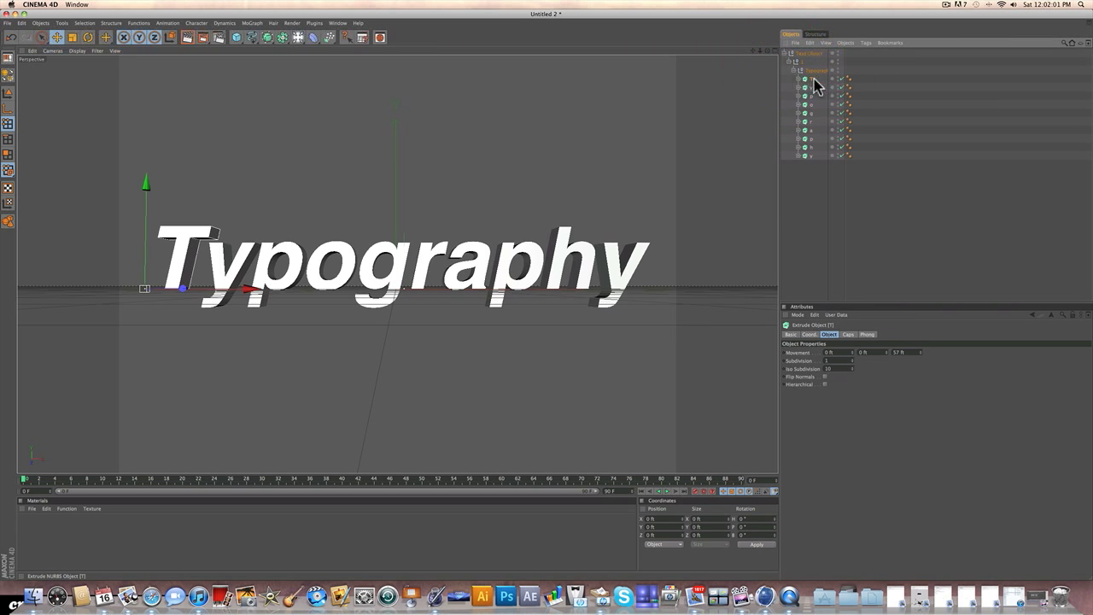
left_click(809, 155)
left_click(809, 147)
left_click(808, 138)
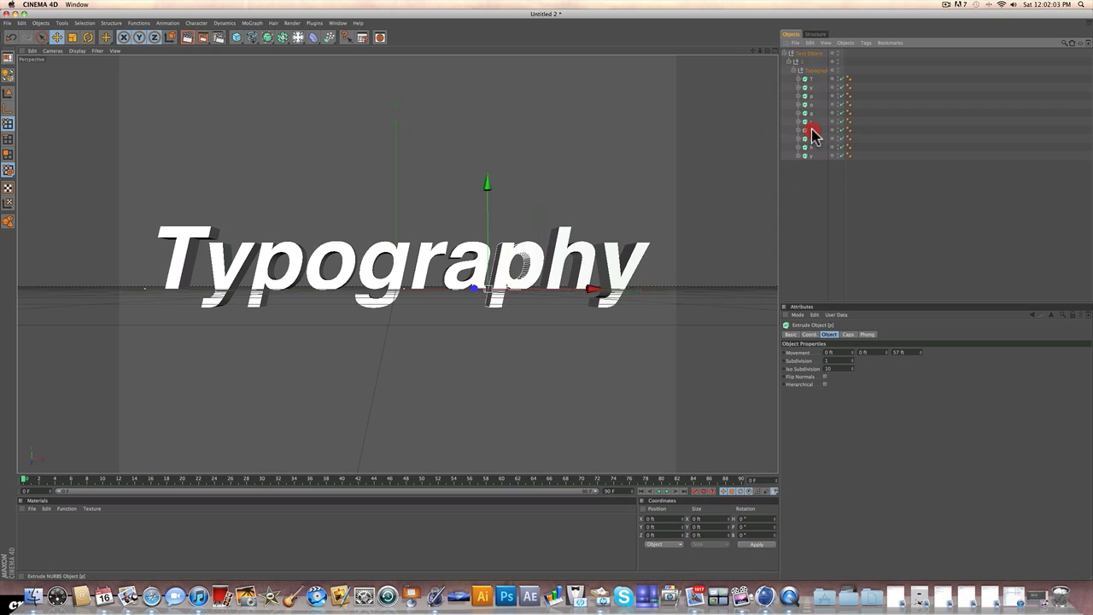
left_click(808, 130)
left_click(811, 114)
left_click(812, 80)
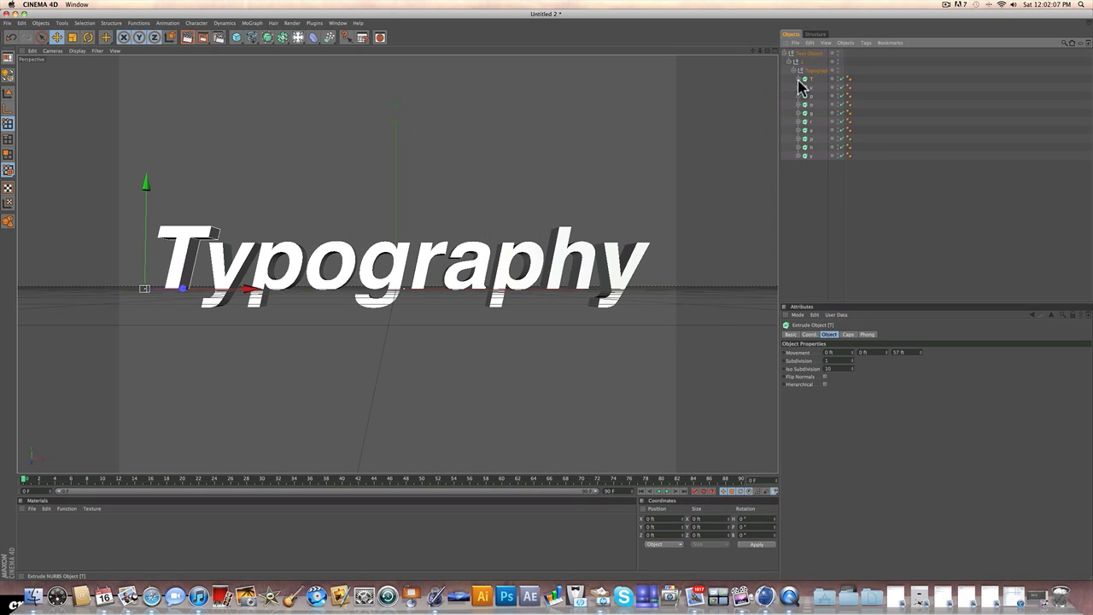
Step: Expand the T's extrude object and select the spline nested inside it
left_click(798, 79)
left_click(811, 87)
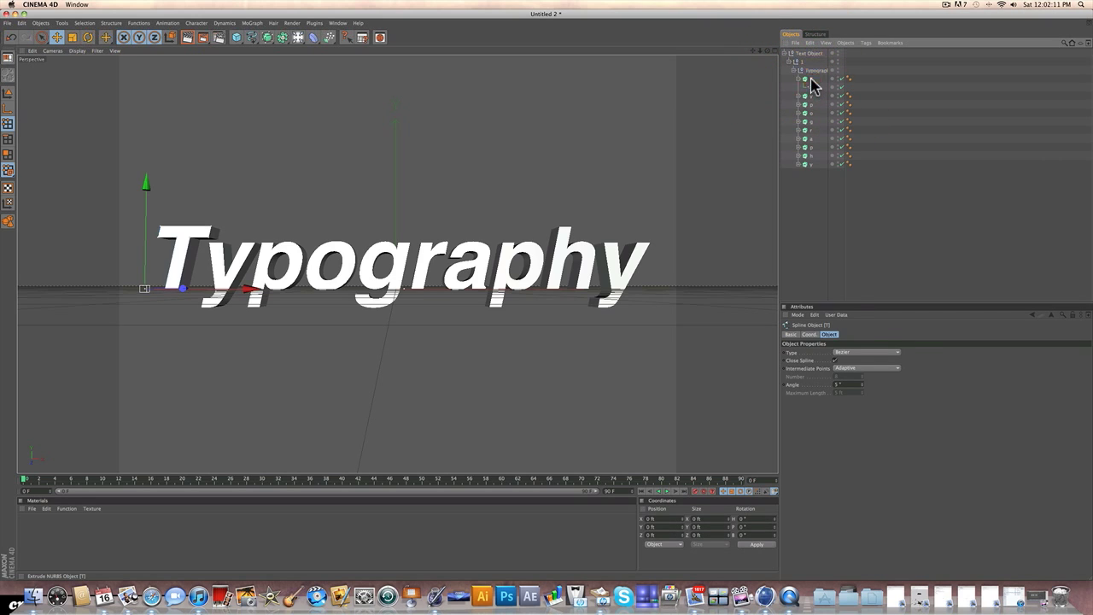
left_click(810, 79)
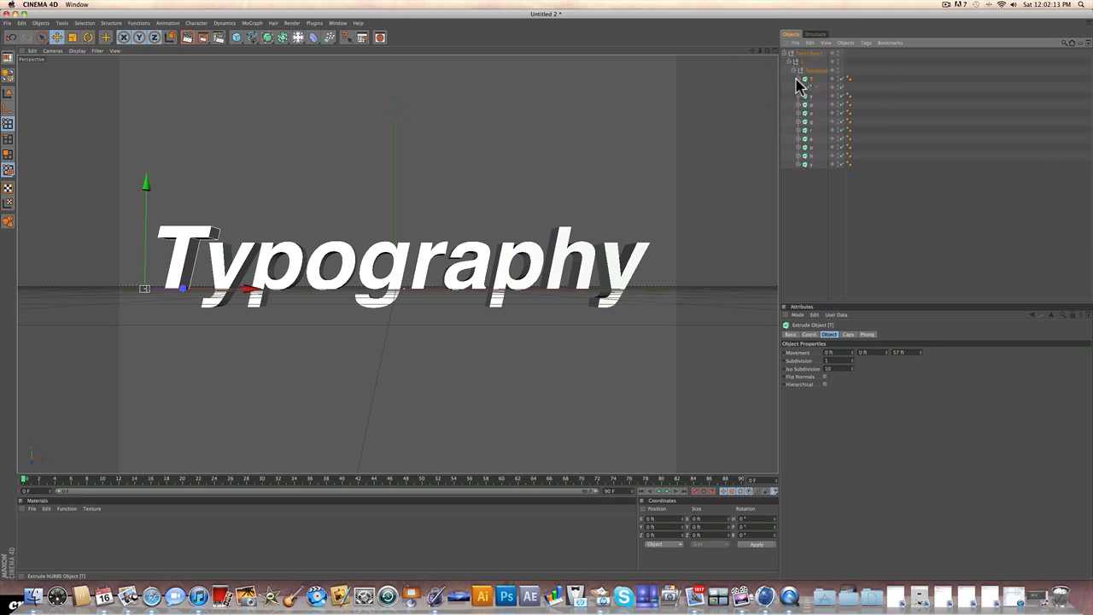
left_click(800, 79)
mouse_move(794, 82)
left_mouse_down()
mouse_move(808, 77)
mouse_move(798, 81)
left_mouse_up()
left_click(798, 79)
left_click(808, 87)
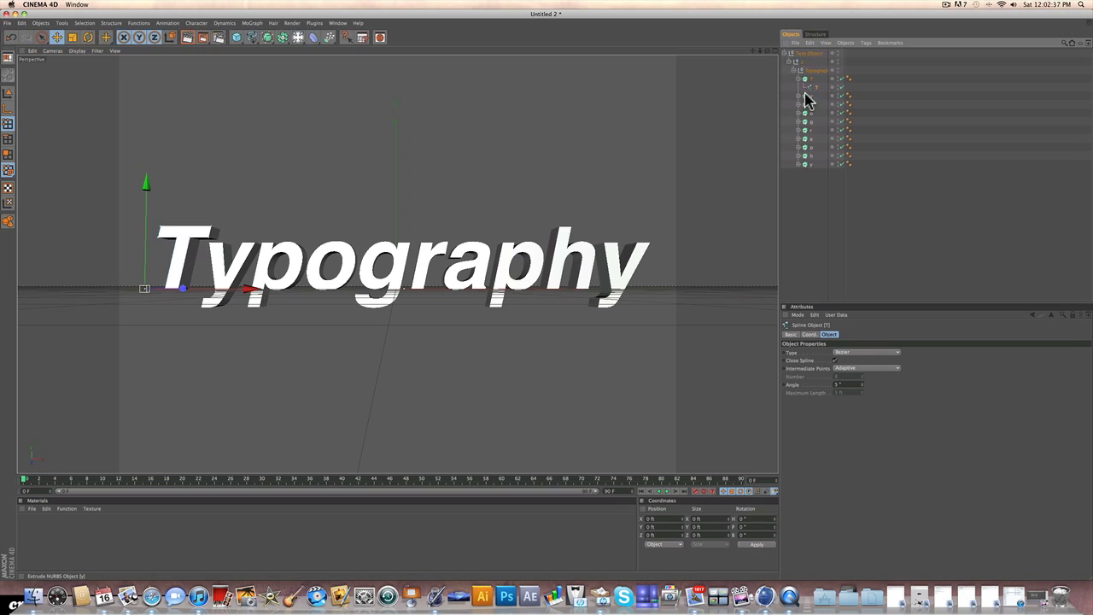
Step: Disable the T's extrude generator and put its spline into point editing mode
left_click(809, 80)
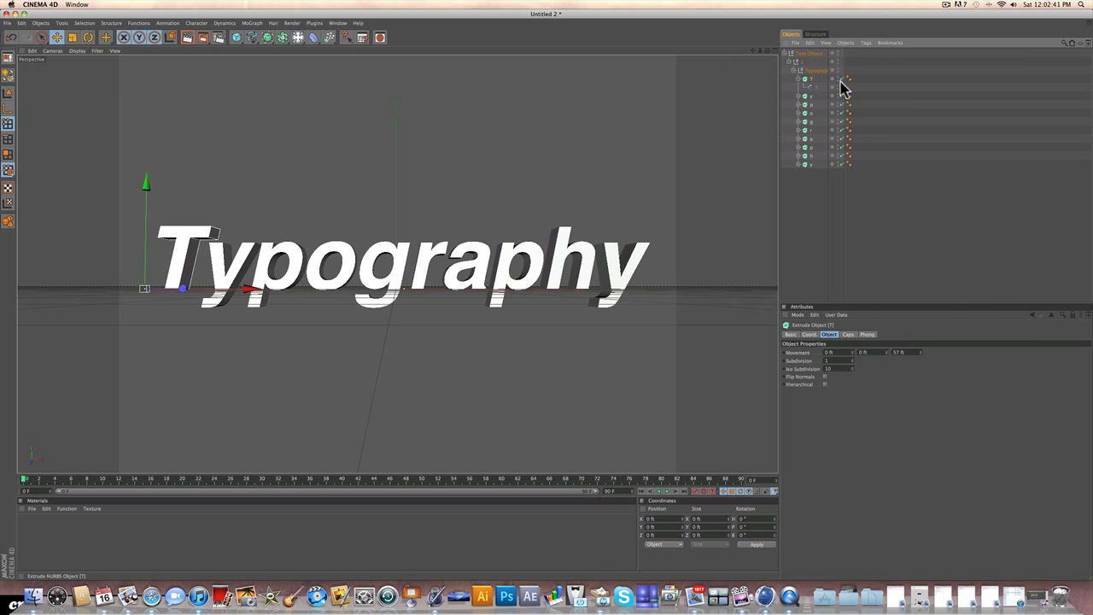
left_click(841, 79)
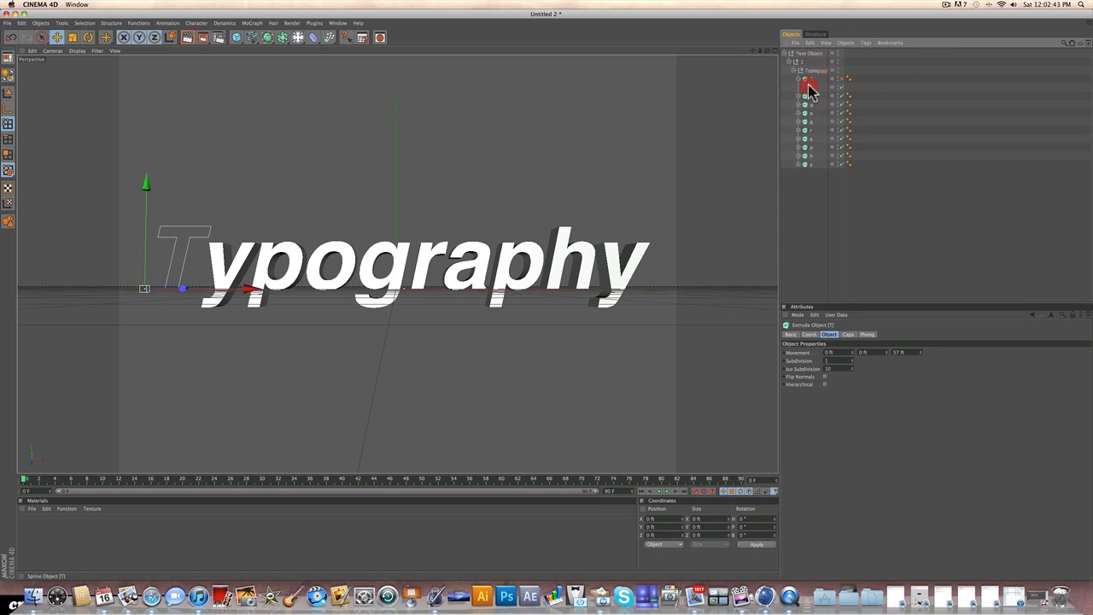
left_click(808, 86)
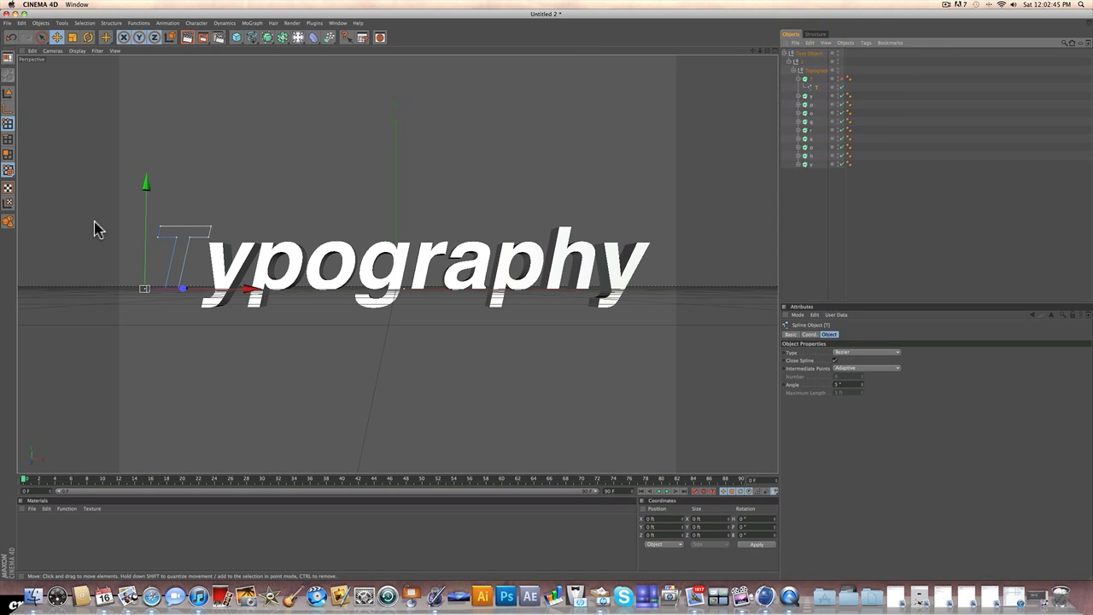
left_click(9, 98)
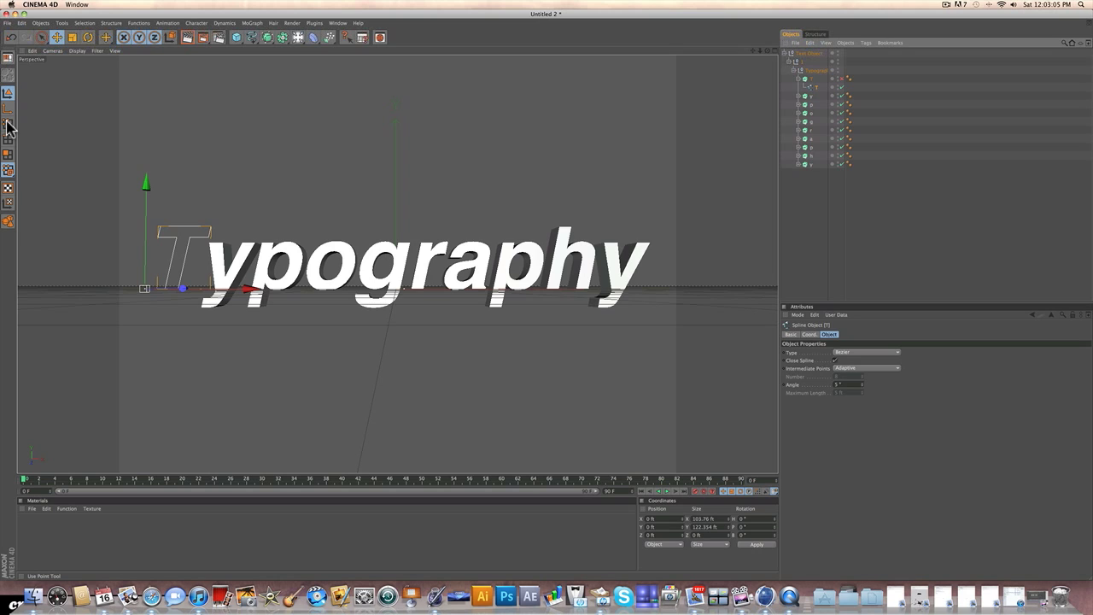
left_click(6, 124)
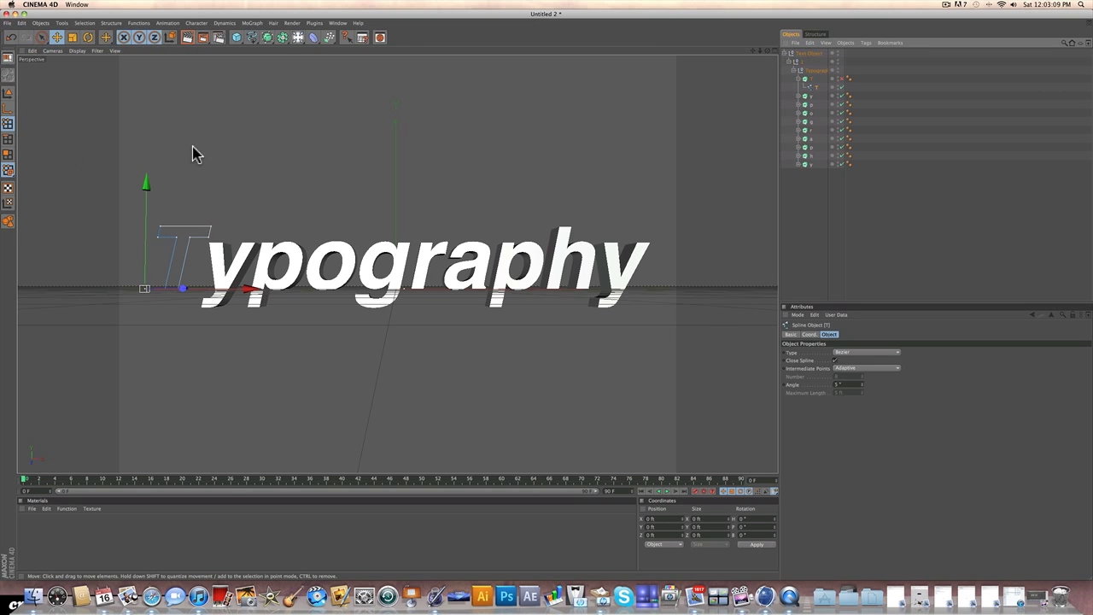
Step: Select the two points at the right end of the T's crossbar and stretch them along X to about 827 ft, reaching the h
scroll(192, 154, "up", 3)
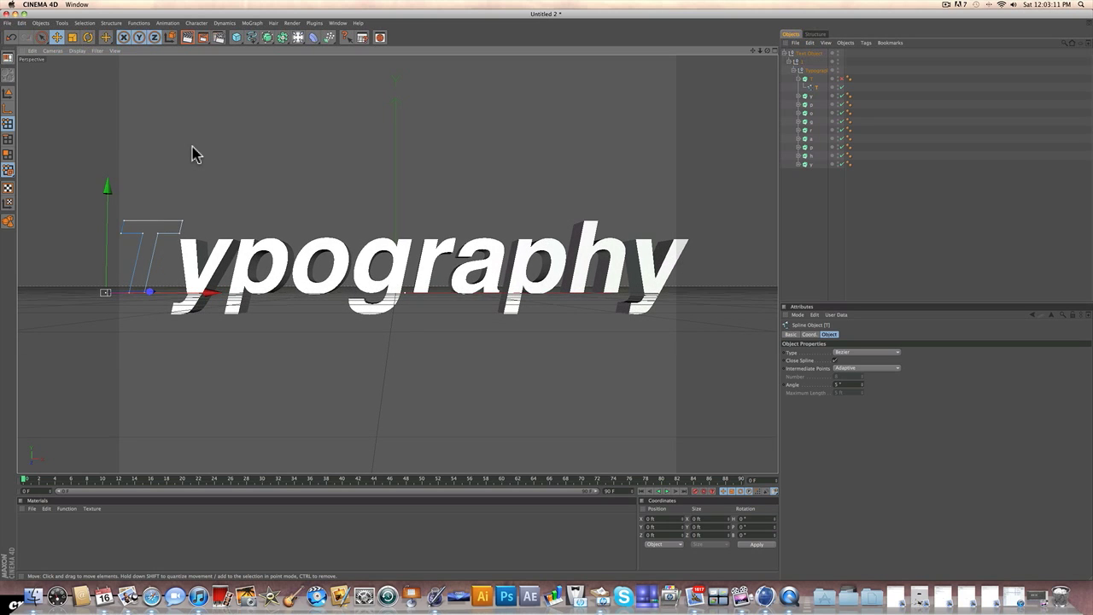
left_click(182, 222)
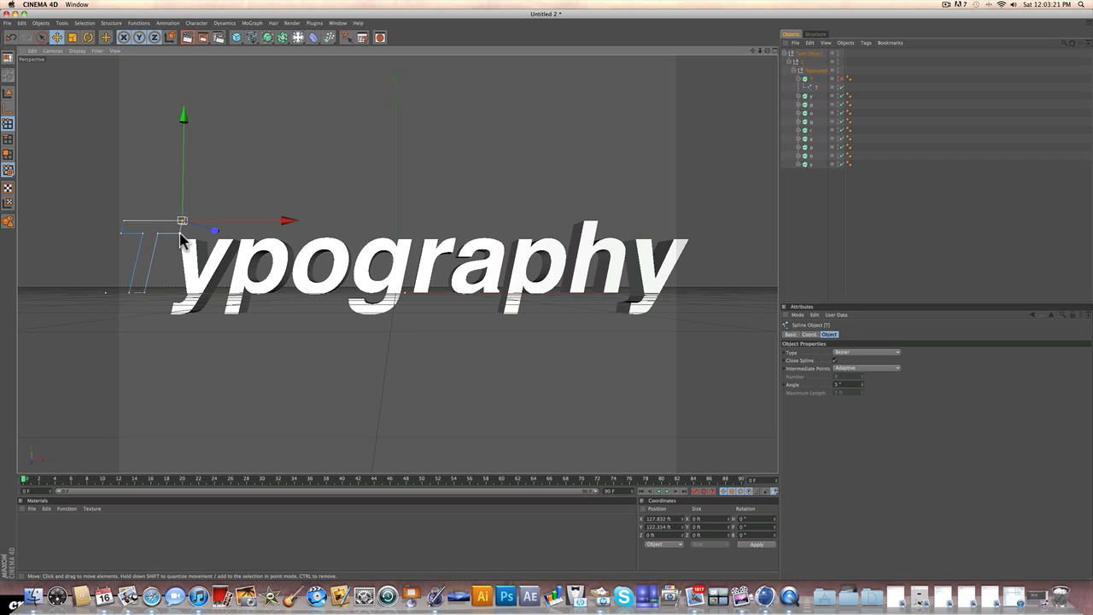
left_click(181, 233, "shift")
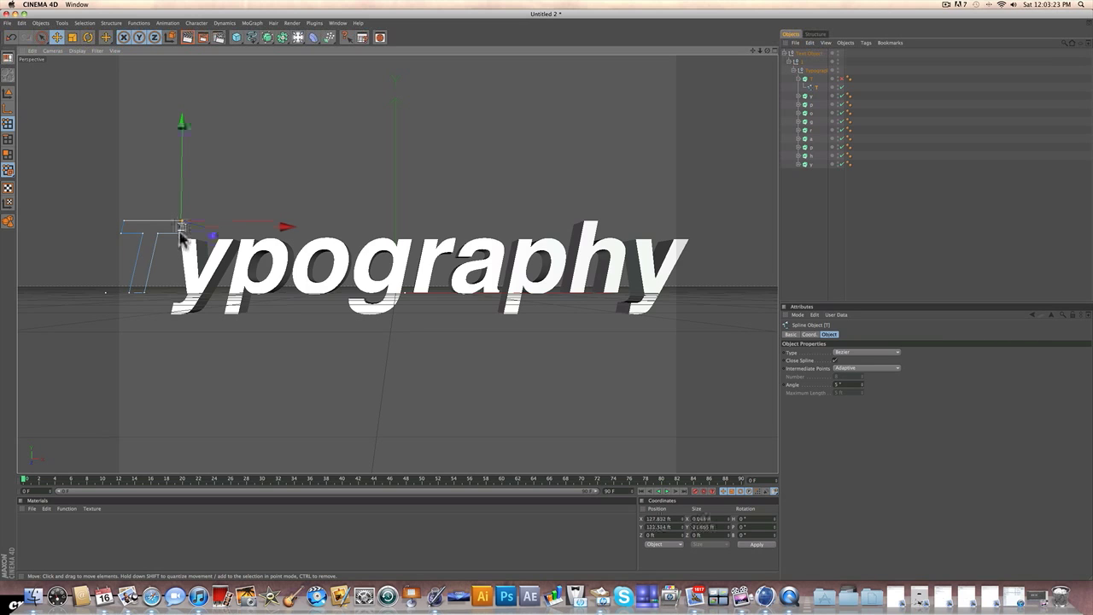
left_click_drag(248, 233, 655, 227)
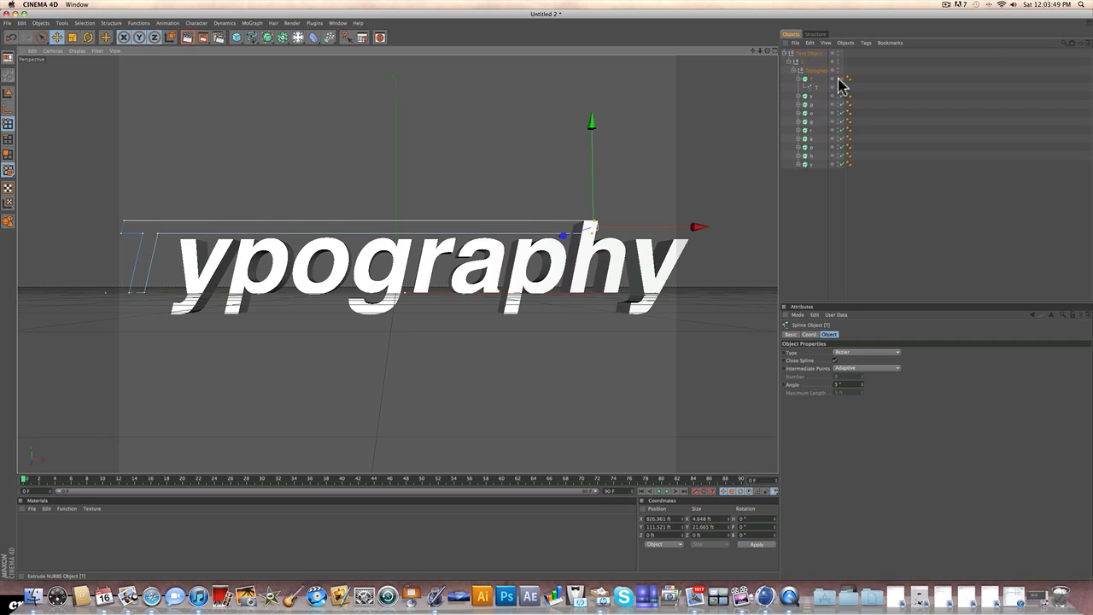
Step: Re-enable the T's extrude generator, collapse its hierarchy and inspect the extended crossbar from the side
left_click(812, 78)
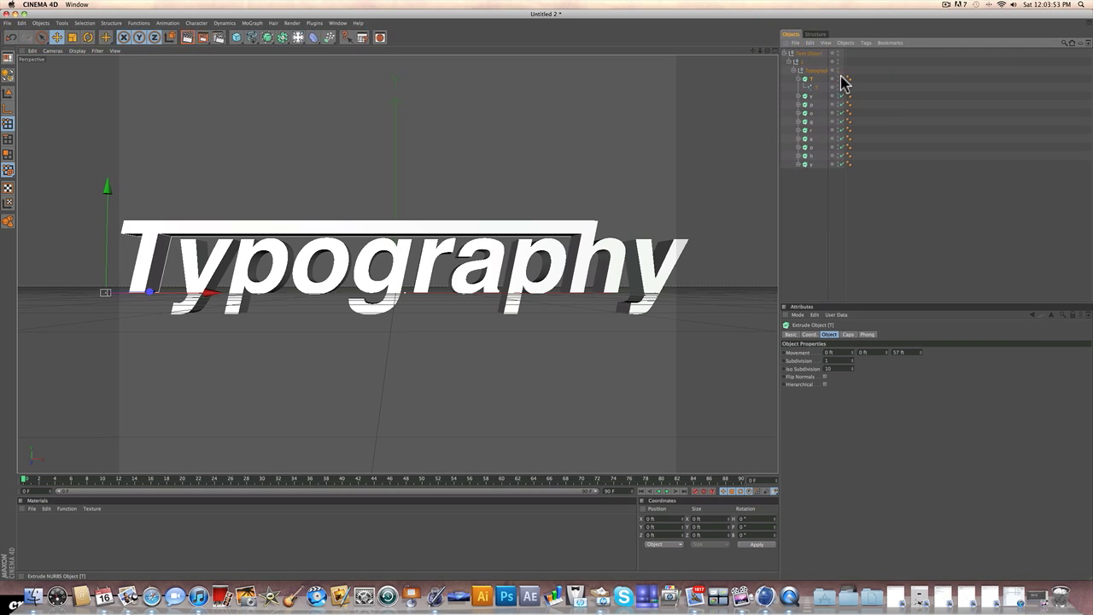
left_click(799, 80)
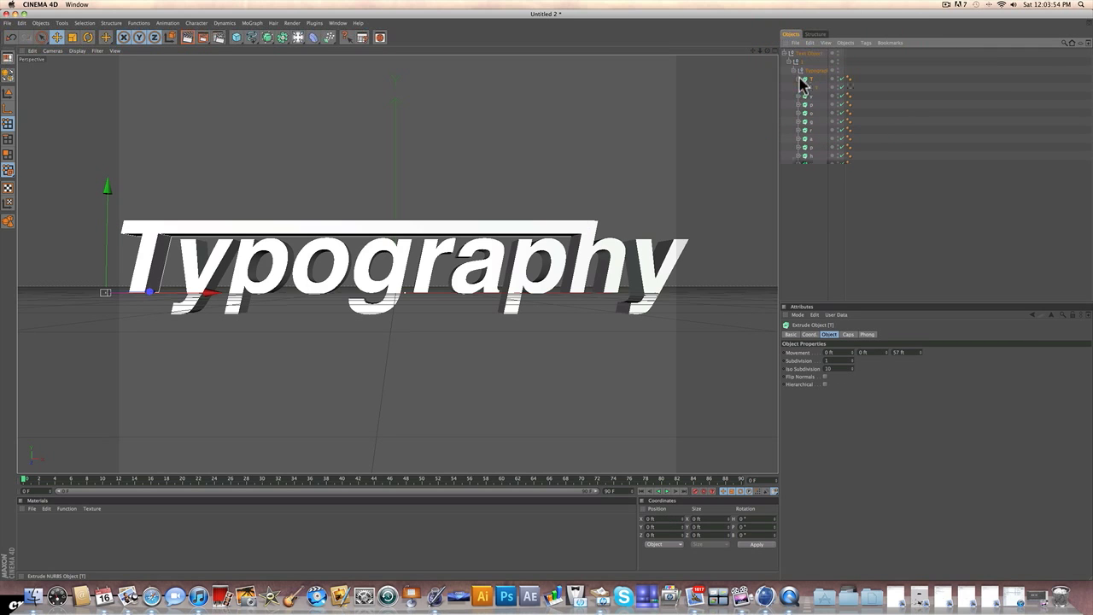
left_click(815, 187)
left_click_drag(767, 51, 752, 341)
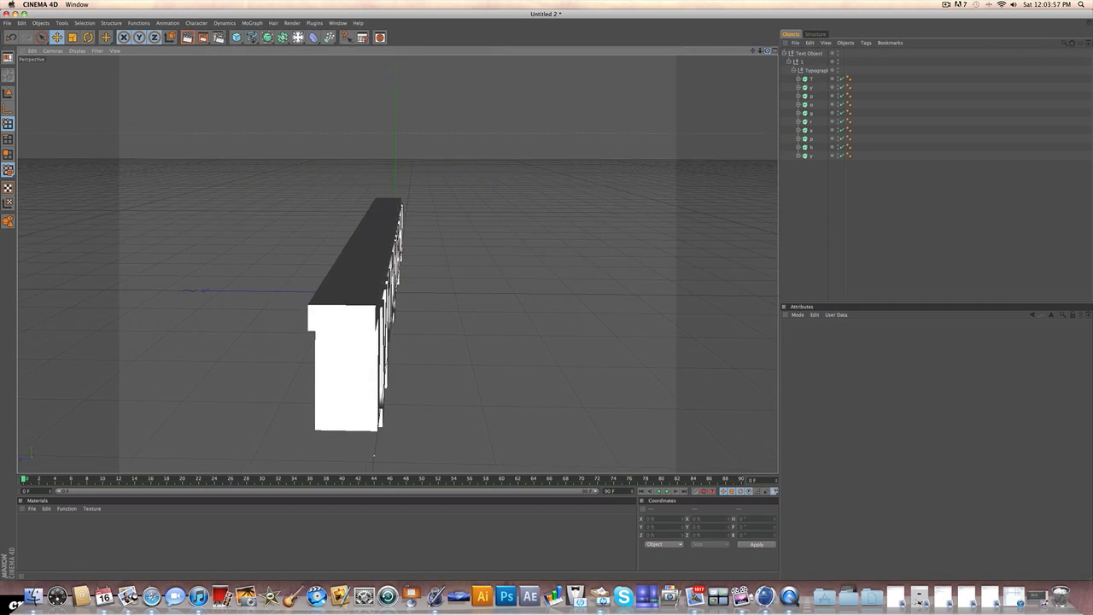
Step: Expand the extrude object of the final y and select the spline nested inside it
left_click_drag(373, 454, 100, 294, "alt")
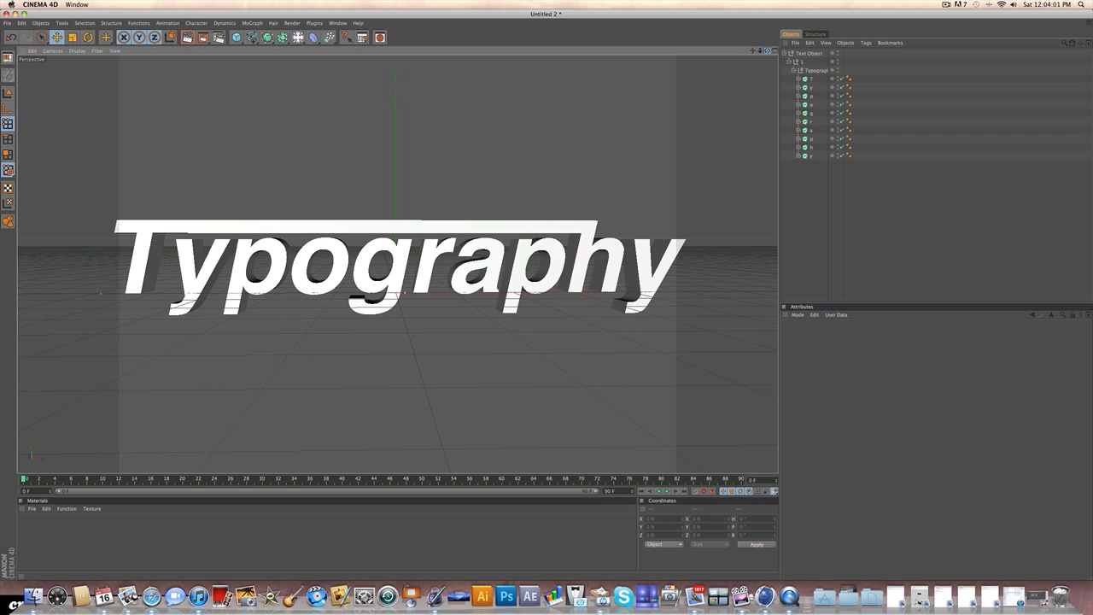
left_click_drag(767, 50, 768, 40)
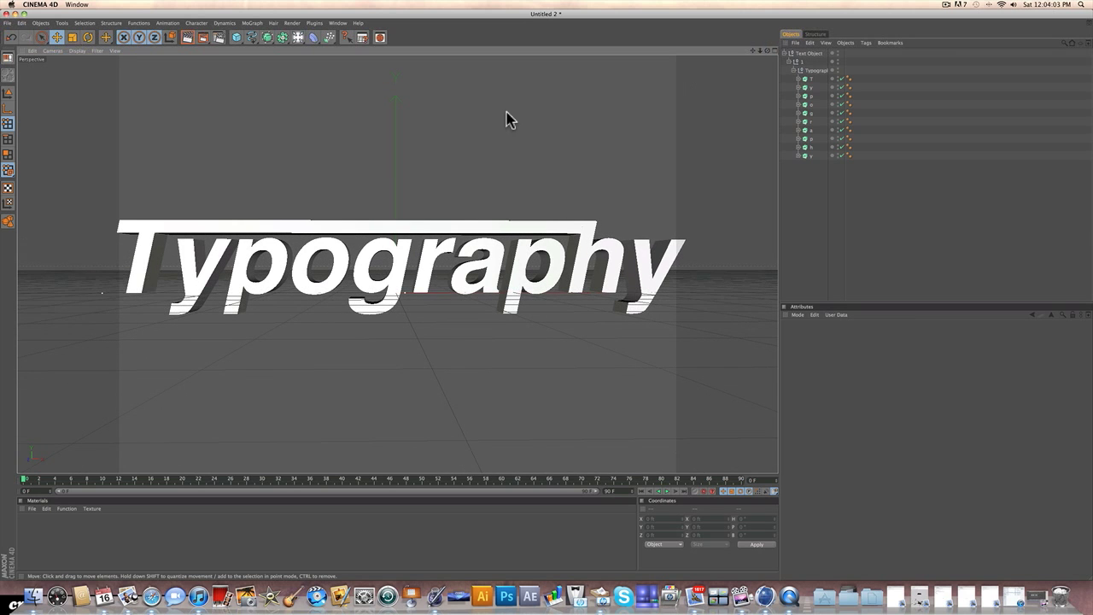
scroll(506, 117, "down", 2)
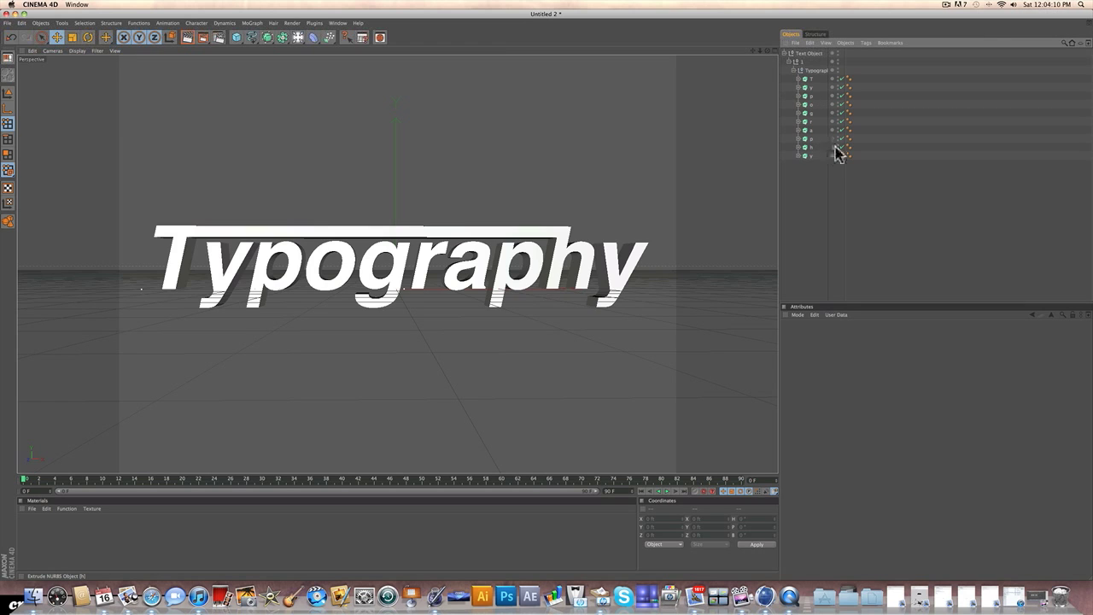
left_click(805, 156)
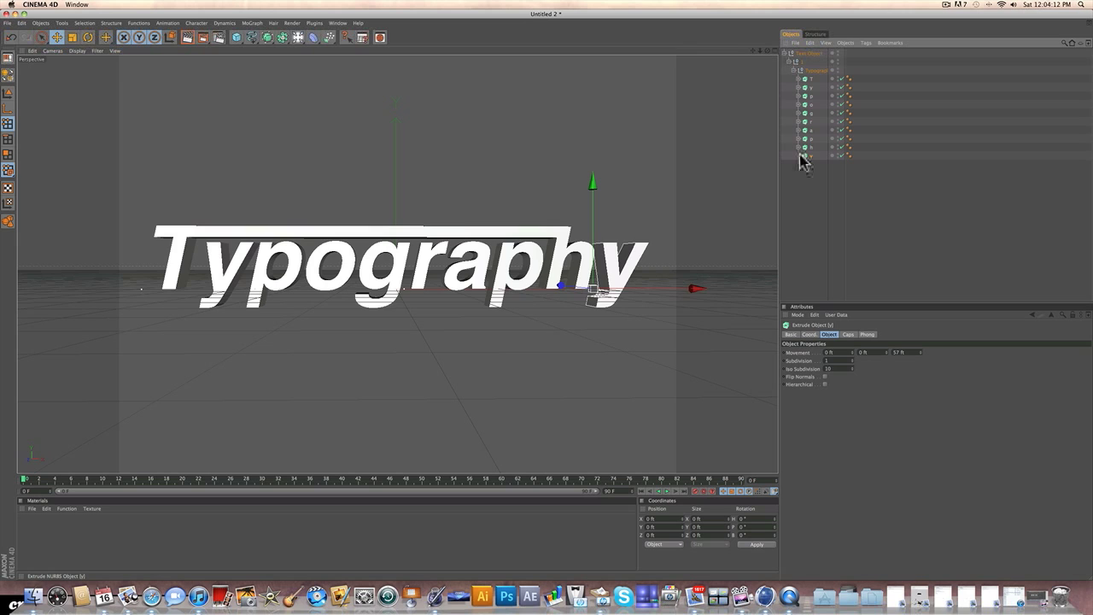
left_click(801, 155)
left_click(797, 156)
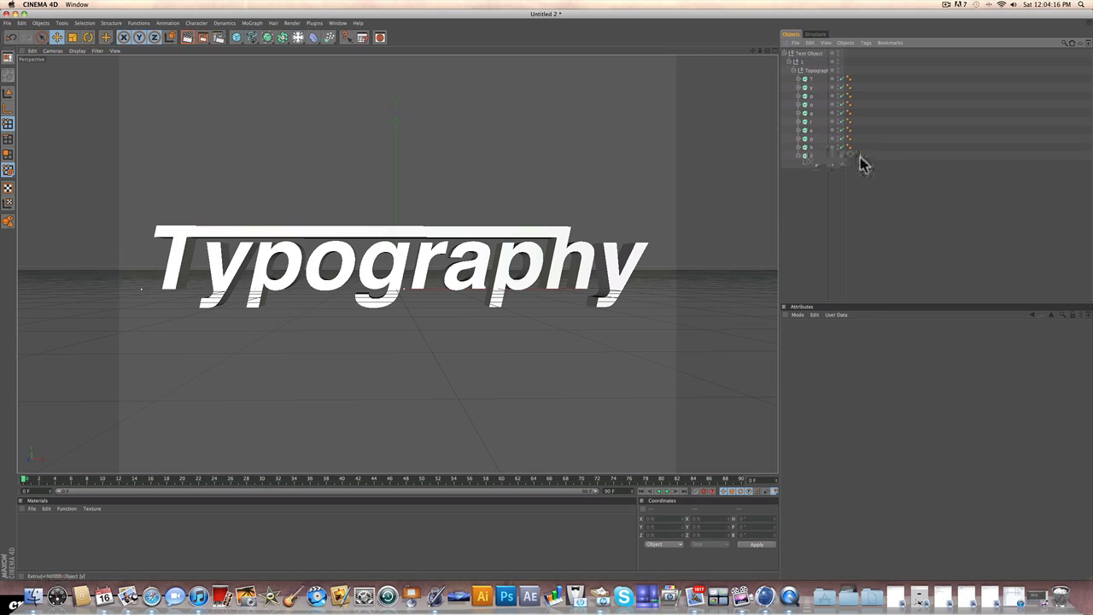
left_click(817, 164)
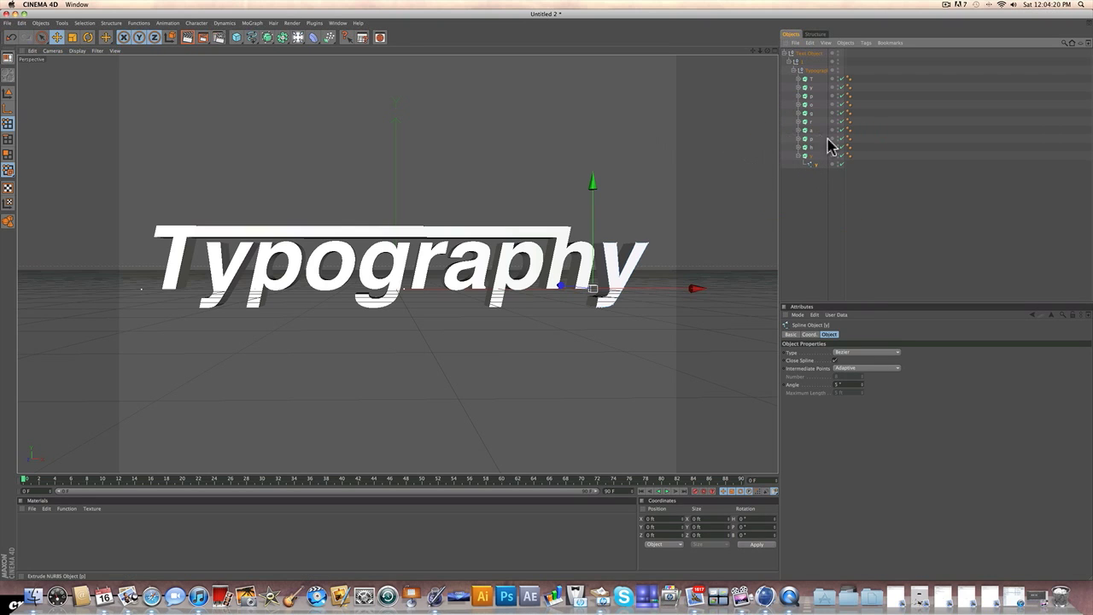
Step: Disable the final y's extrude generator and reselect its spline for point editing
left_click(809, 155)
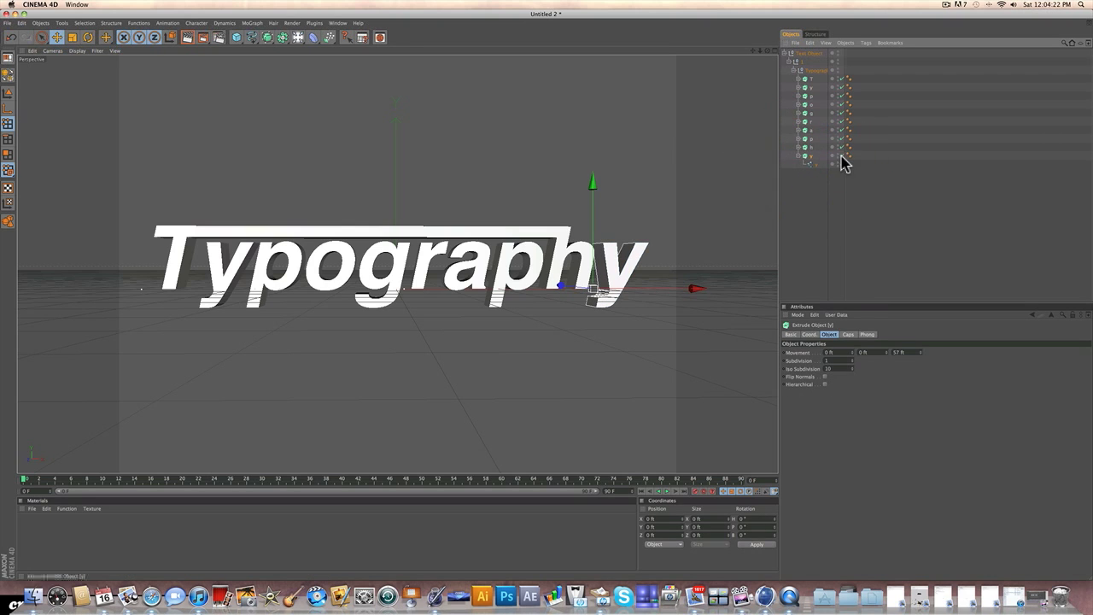
left_click(842, 158)
left_click(813, 164)
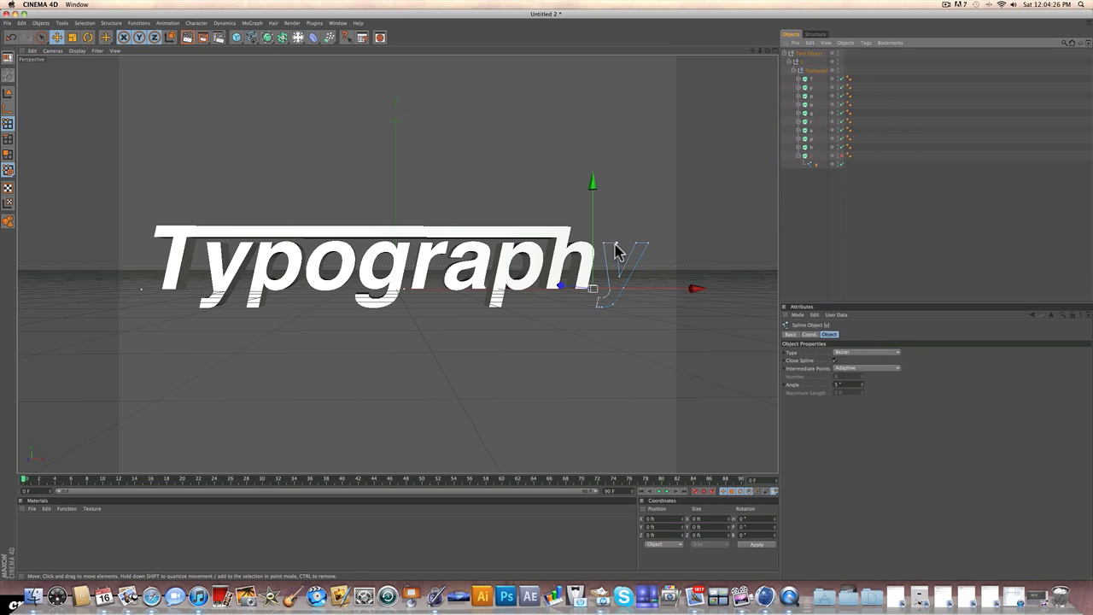
Step: Select the two points at the end of the final y's tail and move them along X to about -203 ft, reaching the second p's stem
left_click_drag(593, 287, 617, 244)
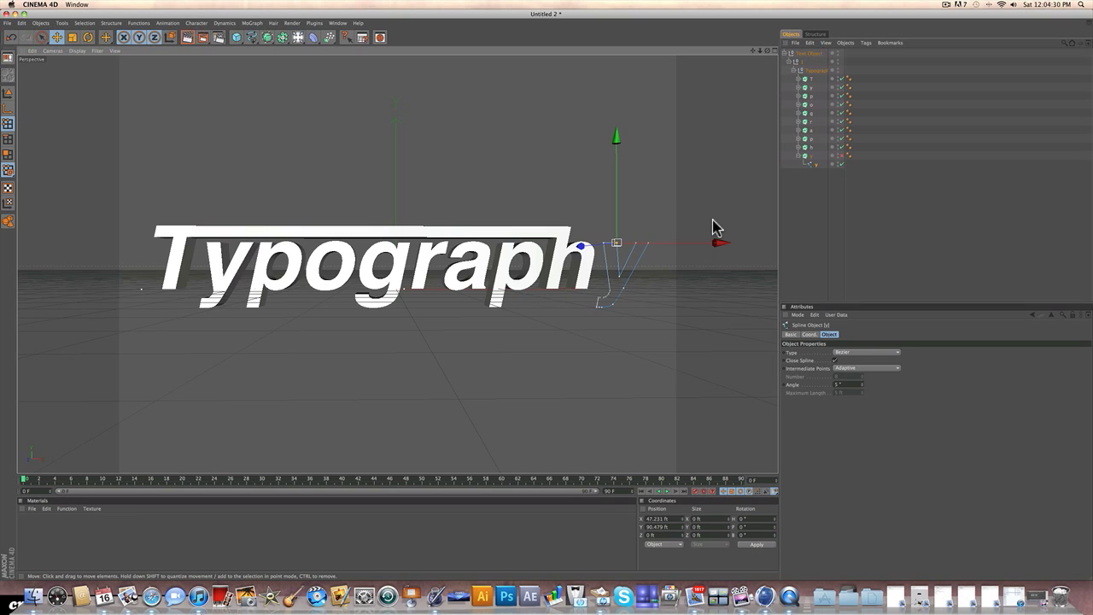
left_click(596, 308)
scroll(624, 285, "up", 3)
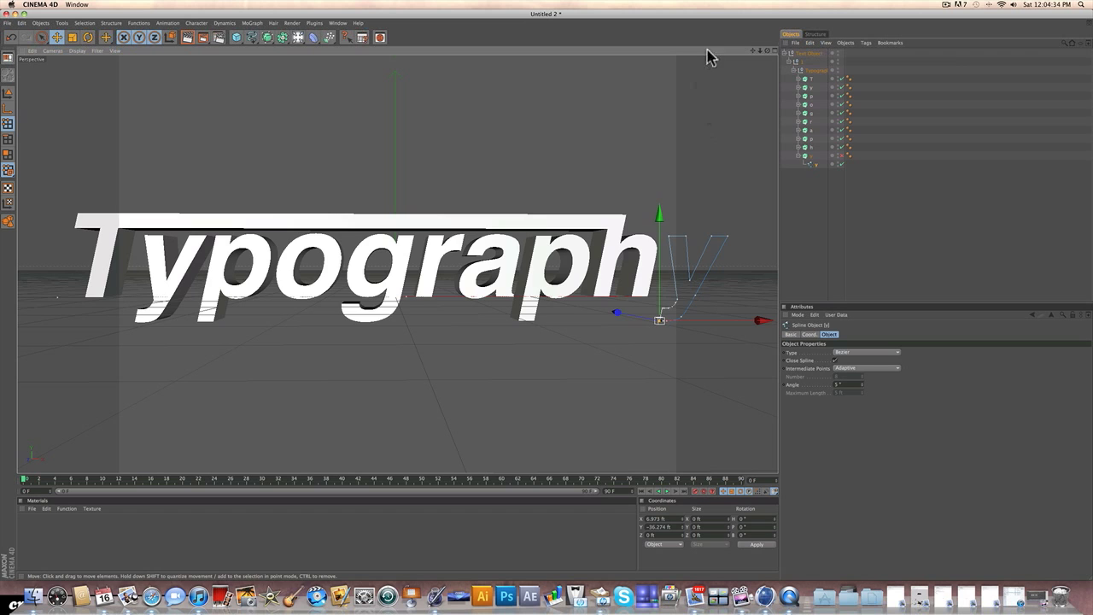
left_click_drag(752, 51, 532, 212)
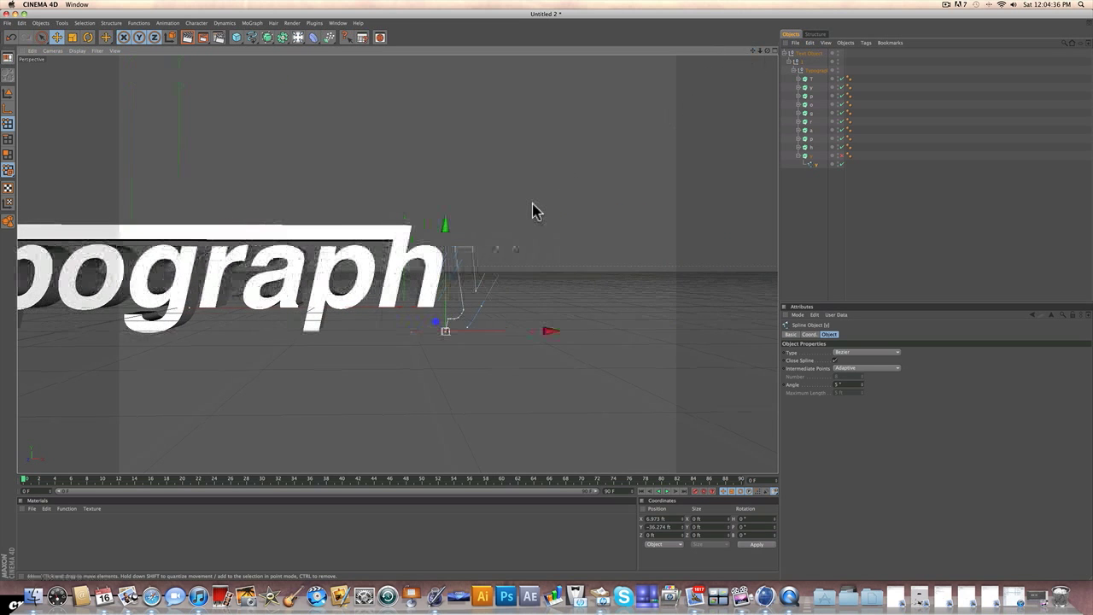
scroll(534, 212, "up", 2)
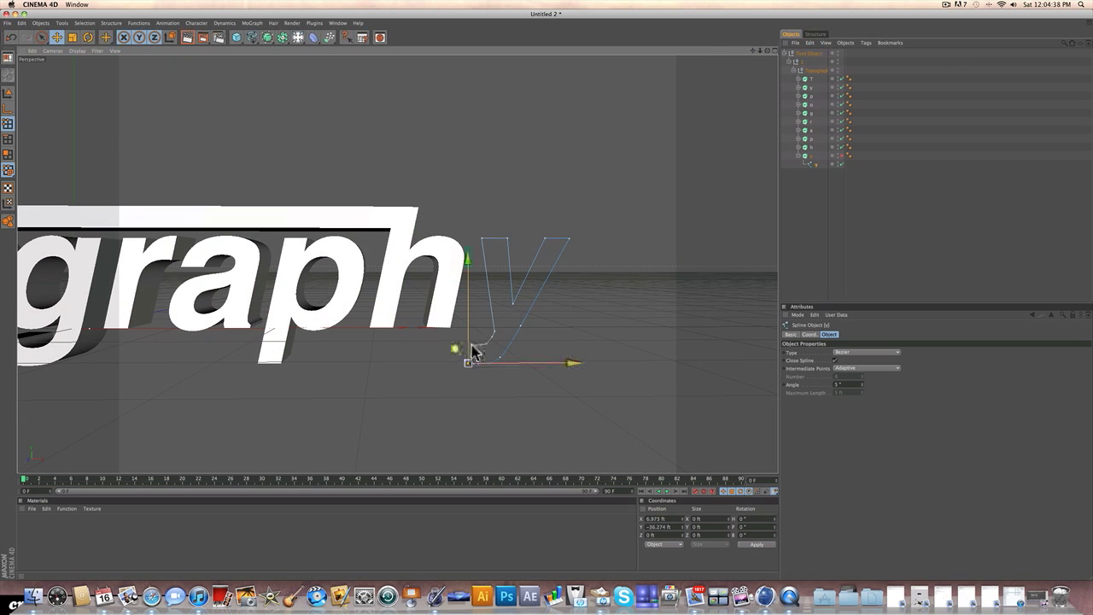
scroll(475, 337, "up", 2)
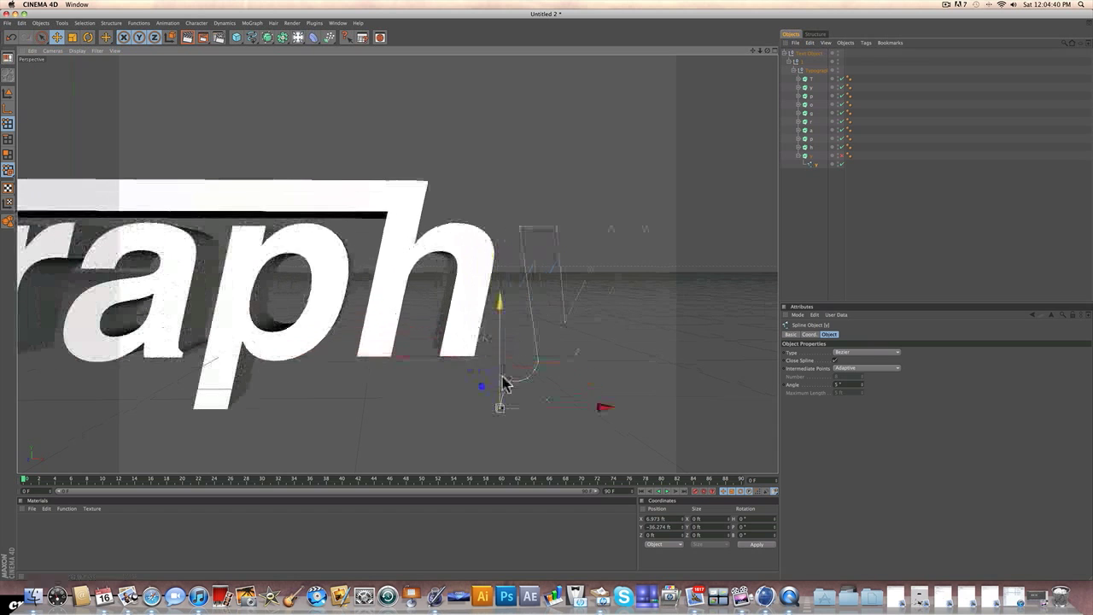
left_click_drag(508, 400, 228, 394)
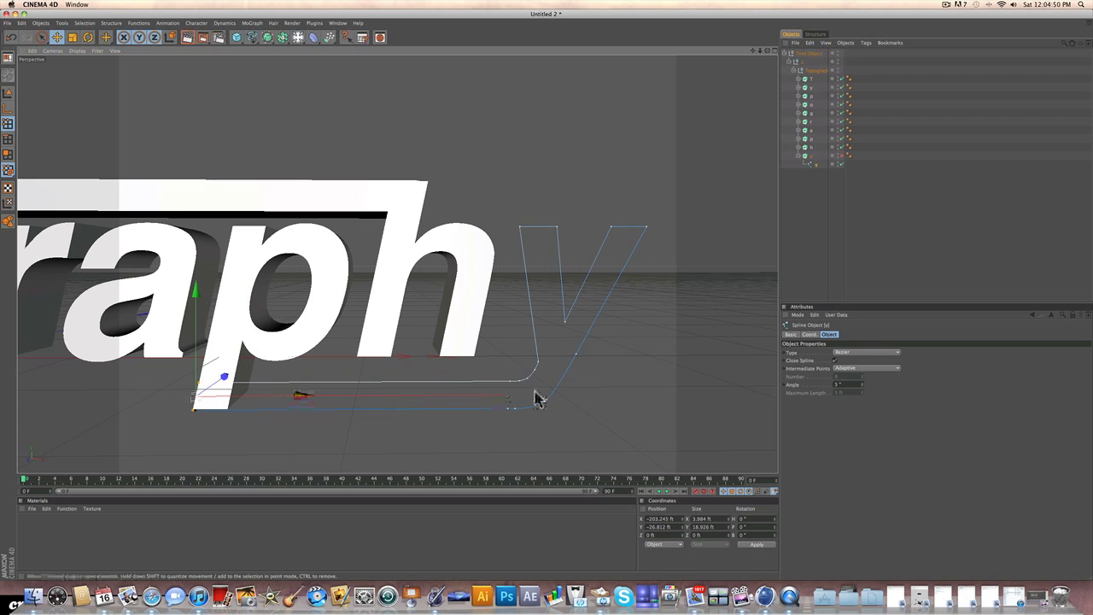
Step: Re-enable the final y's extrude generator, collapse its hierarchy, deselect it and inspect the extended tail from a lower angle
scroll(538, 396, "down", 8)
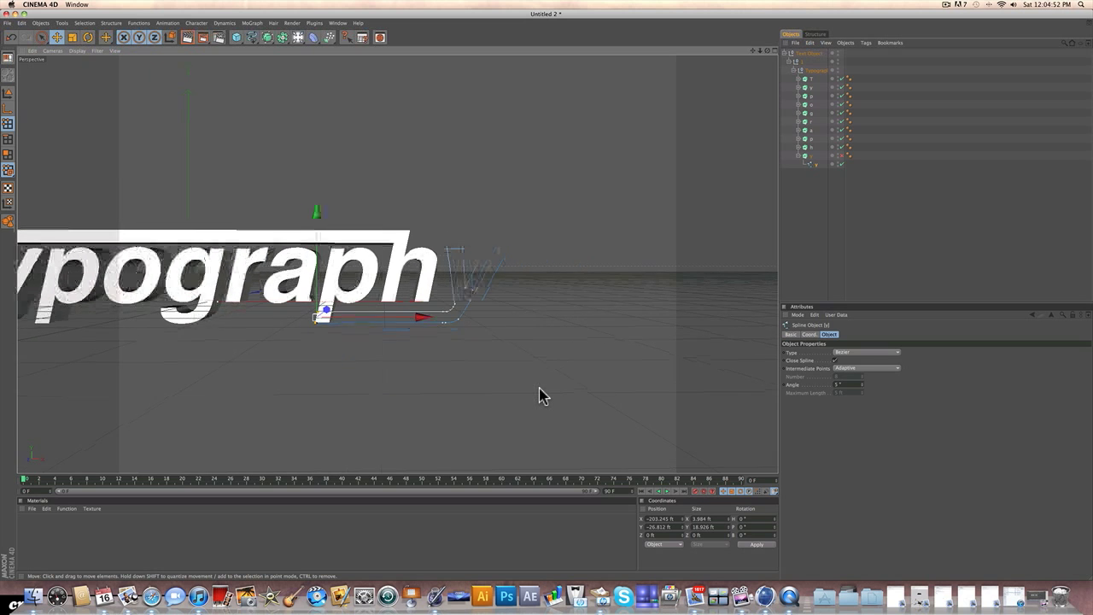
scroll(540, 395, "down", 2)
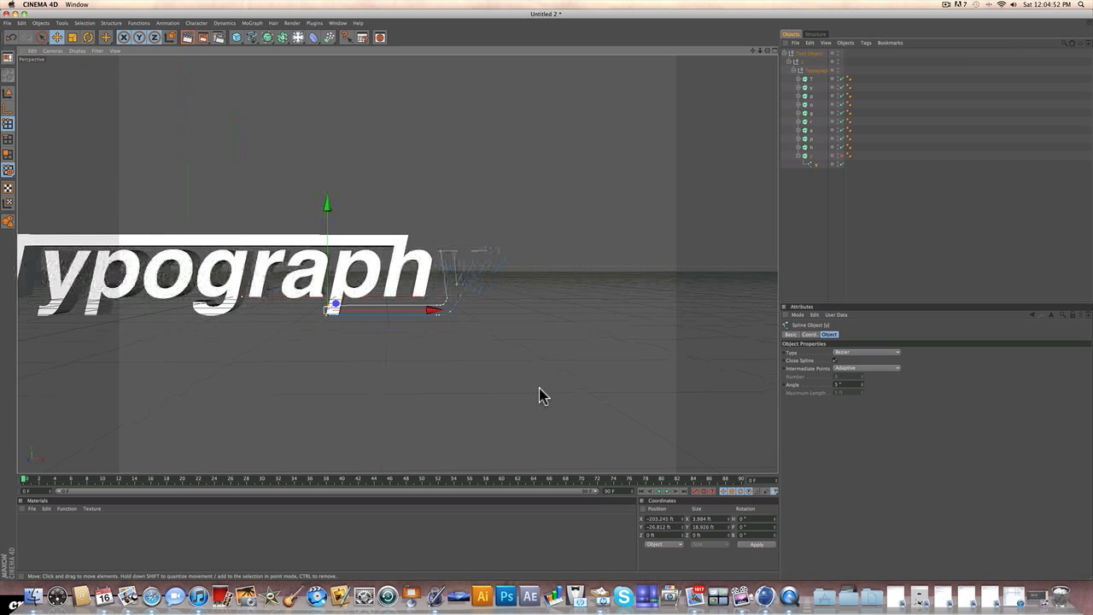
left_click_drag(753, 51, 899, 51)
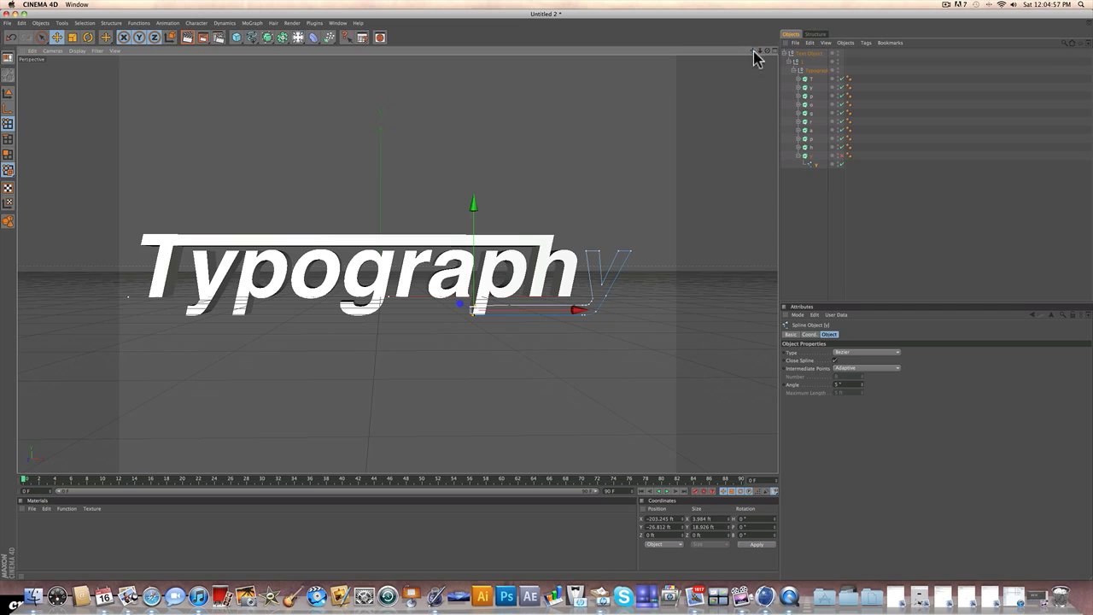
left_click(842, 156)
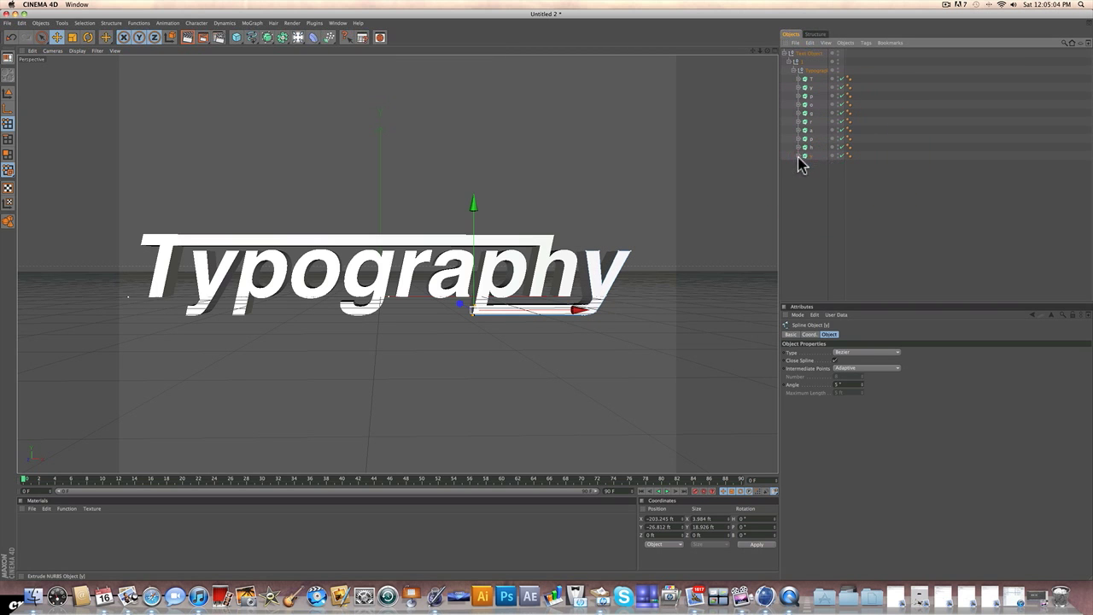
left_click(837, 203)
left_click_drag(768, 51, 804, 45)
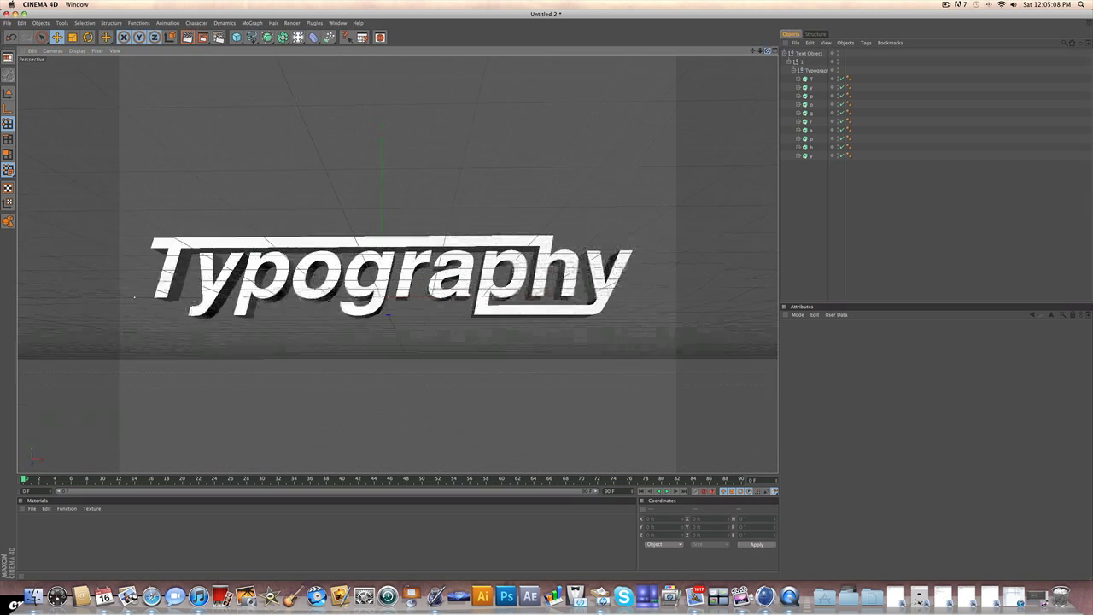
mouse_move(134, 297)
left_mouse_down("alt")
mouse_move(152, 287)
mouse_move(134, 297)
left_mouse_up("alt")
left_click_drag(768, 51, 767, 52)
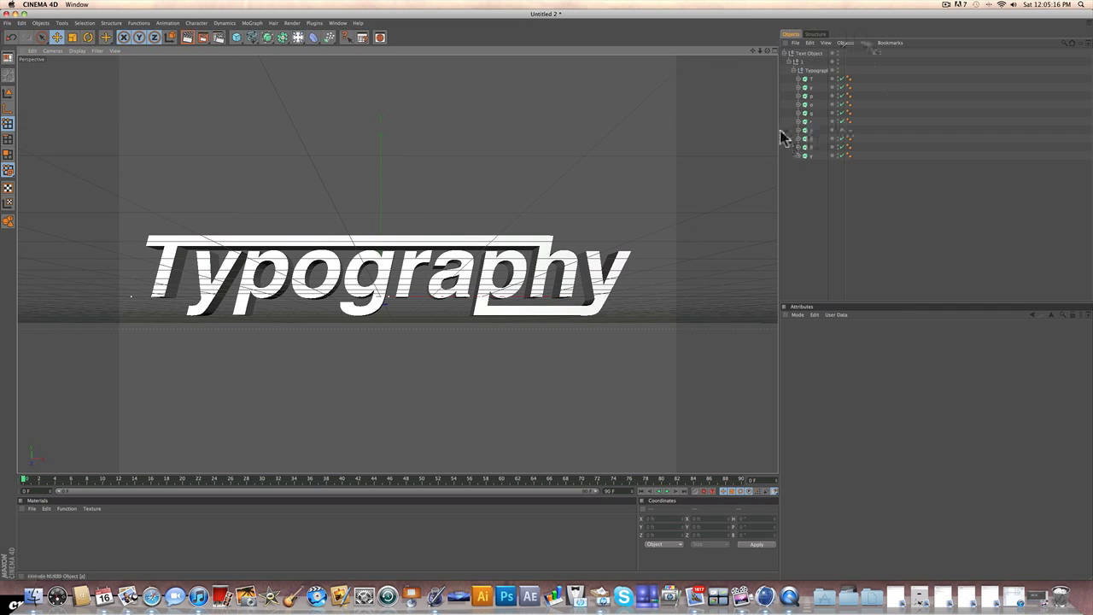
Step: Expand the first p's extrude object, select its nested spline and disable the extrude generator
left_click(811, 100)
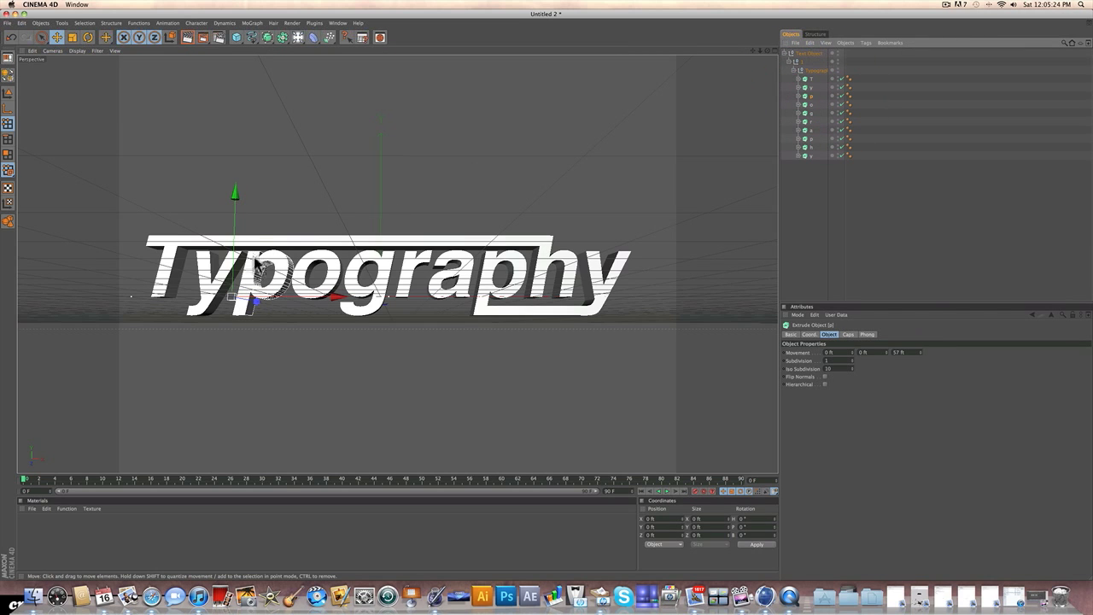
left_click(798, 96)
left_click(811, 104)
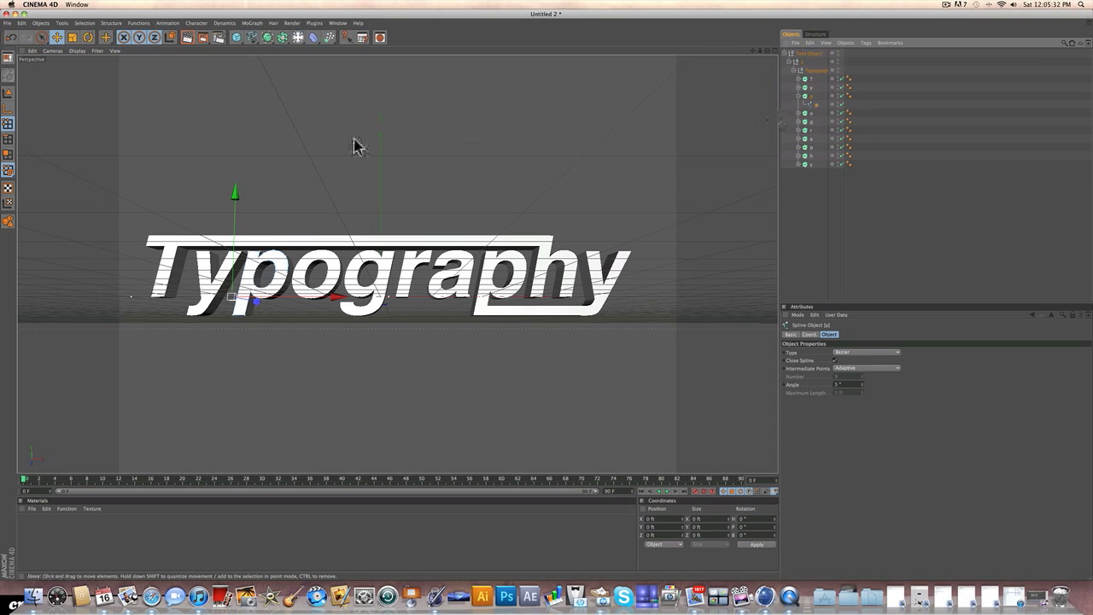
left_click(841, 96)
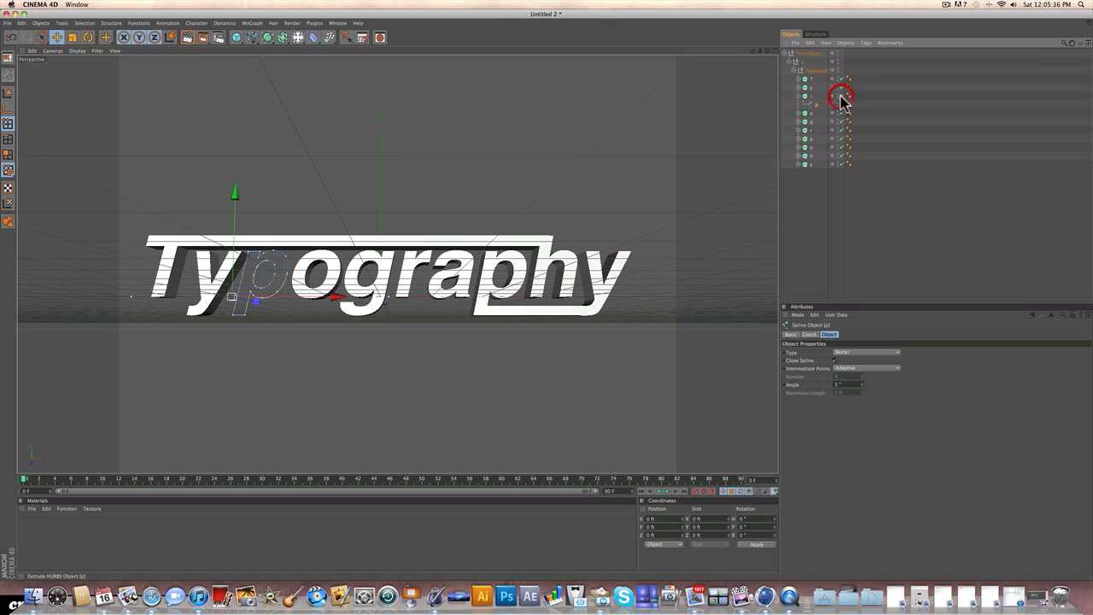
Step: Select the two points at the top of the first p's stem and raise them to about Y 112 ft, into the T's crossbar
scroll(255, 210, "up", 2)
scroll(255, 210, "up", 2)
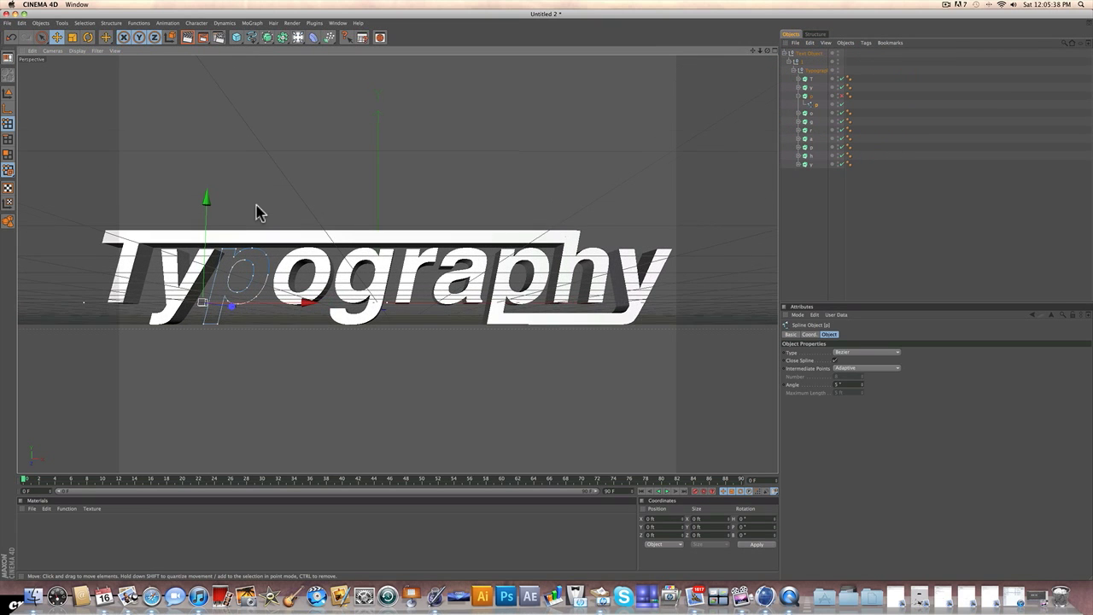
scroll(381, 282, "up", 2)
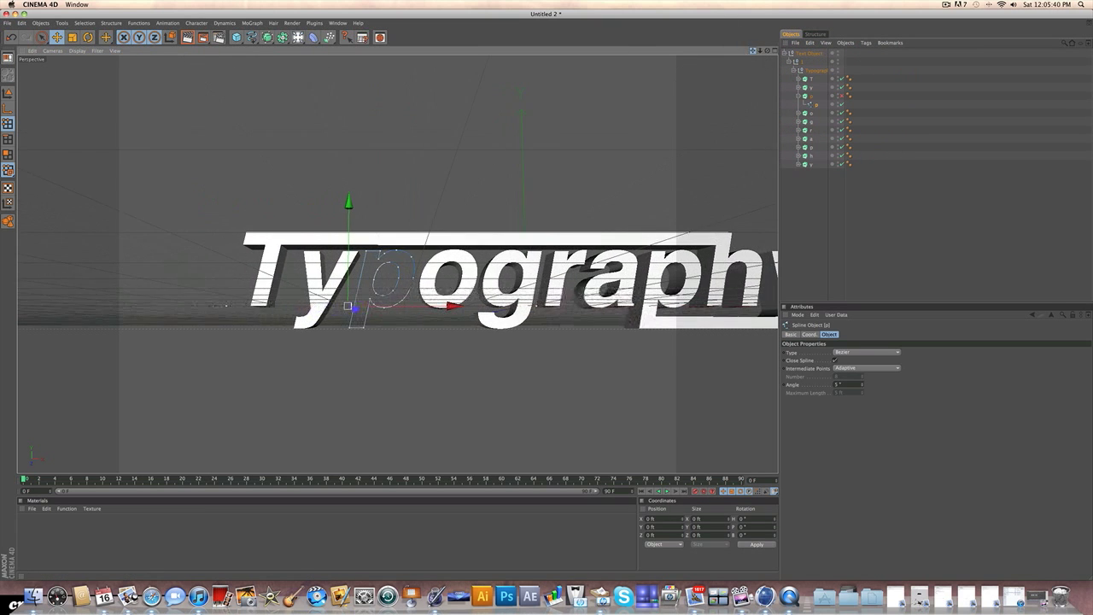
scroll(386, 193, "up", 3)
scroll(386, 193, "up", 3)
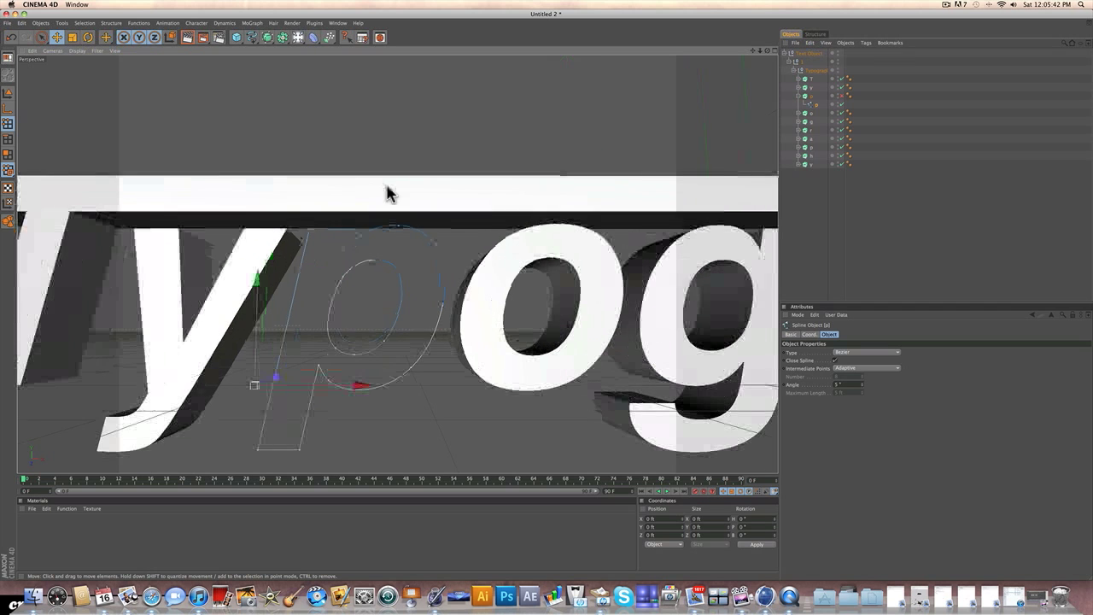
left_click(348, 232)
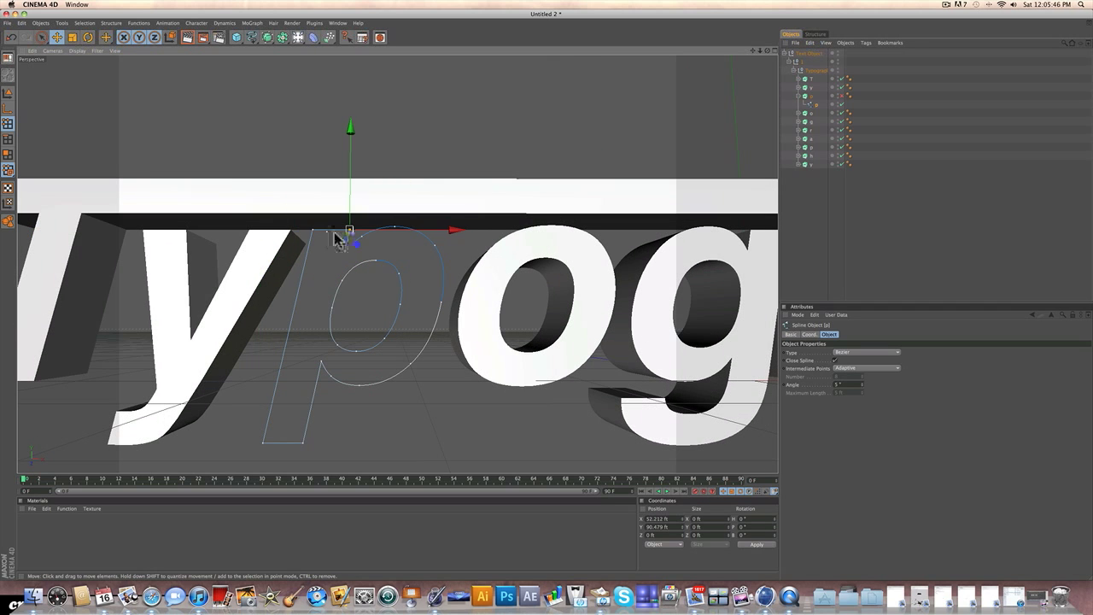
left_click(313, 229, "shift")
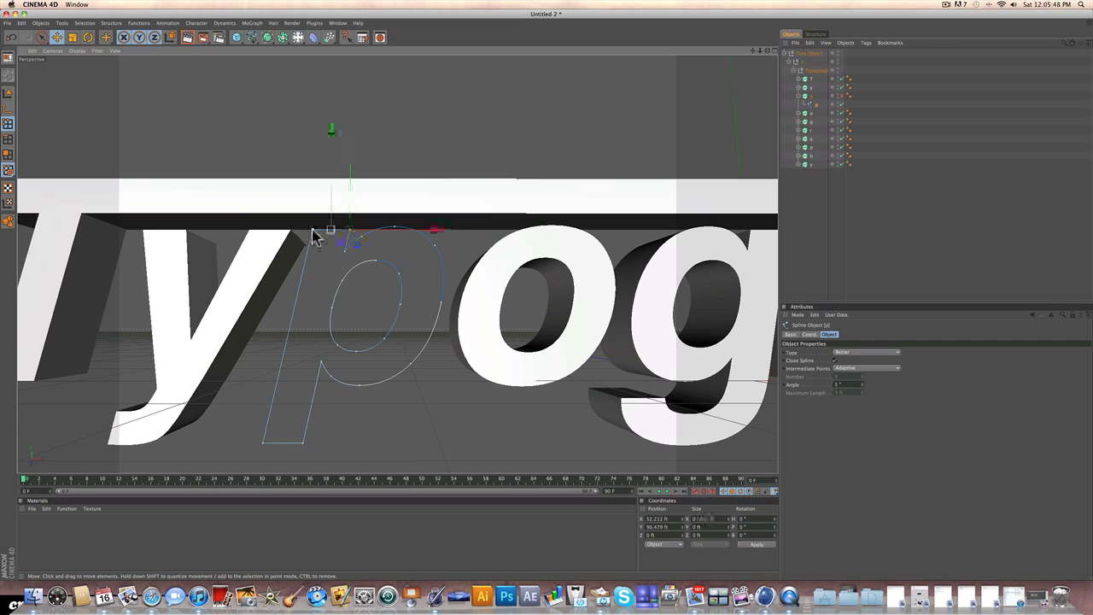
left_click_drag(331, 214, 331, 171)
key("super+z")
mouse_move(332, 220)
left_mouse_down()
mouse_move(336, 237)
mouse_move(346, 216)
left_mouse_up()
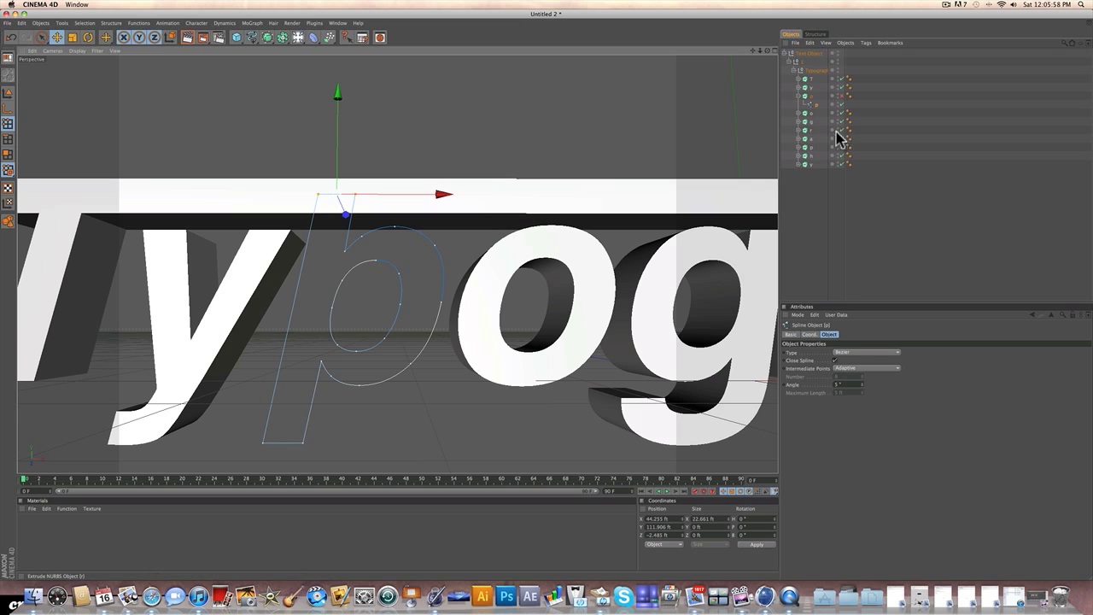
Step: Re-enable the first p's extrude generator, collapse its hierarchy, deselect it and inspect the whole word from the front
left_click(842, 95)
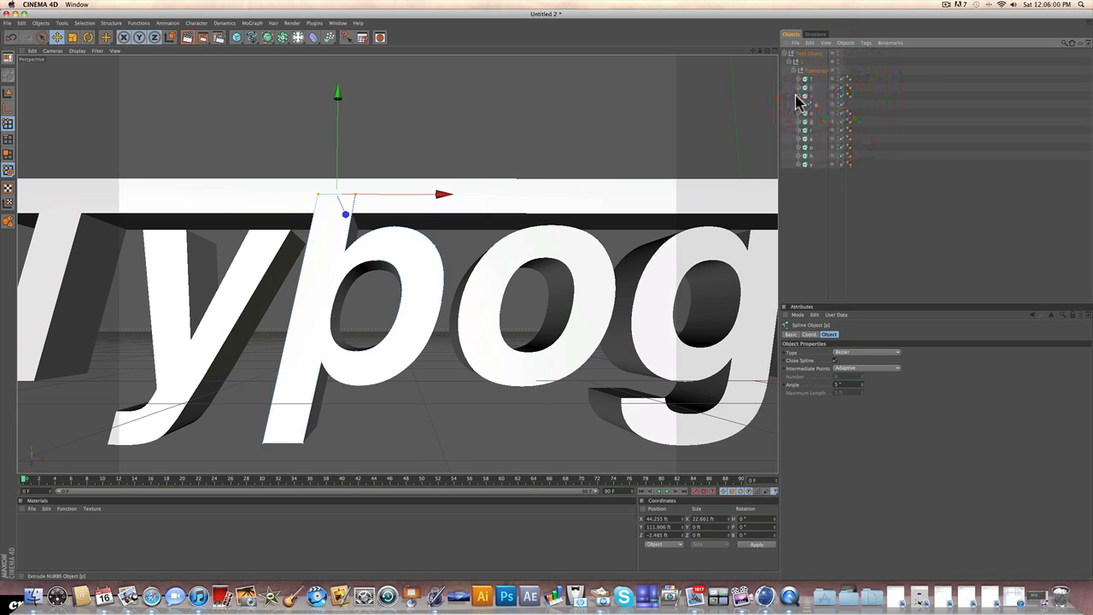
left_click(798, 96)
scroll(485, 159, "down", 5)
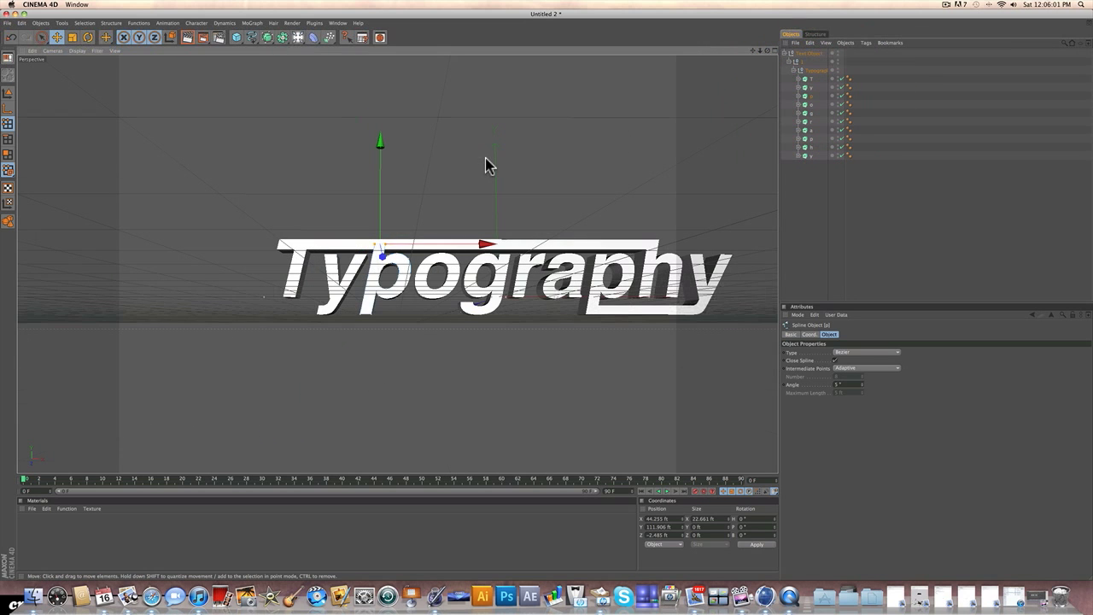
left_click(857, 249)
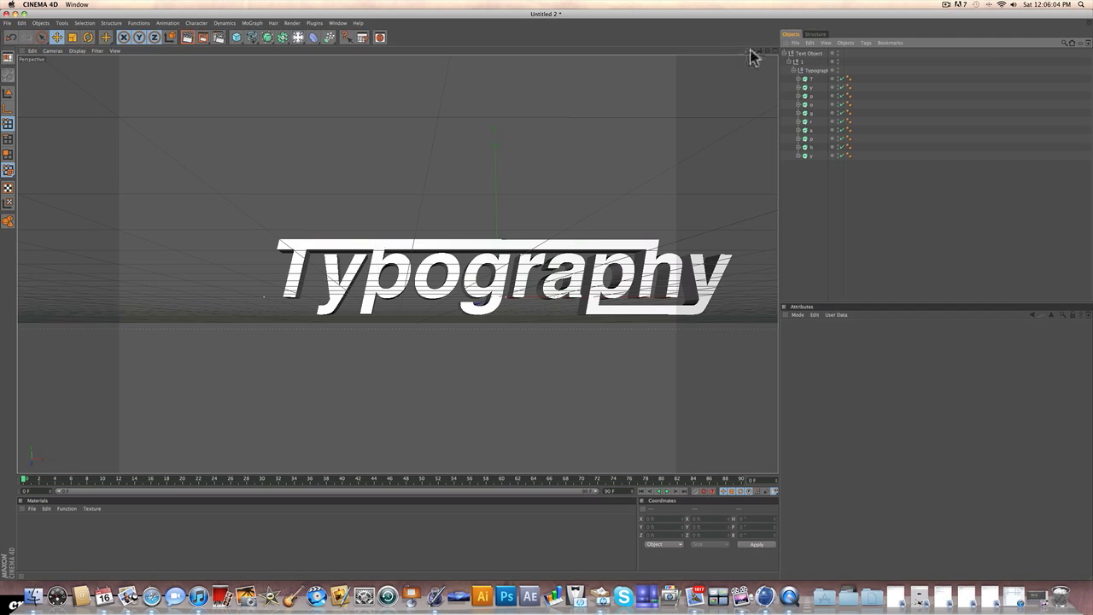
left_click_drag(752, 50, 660, 41)
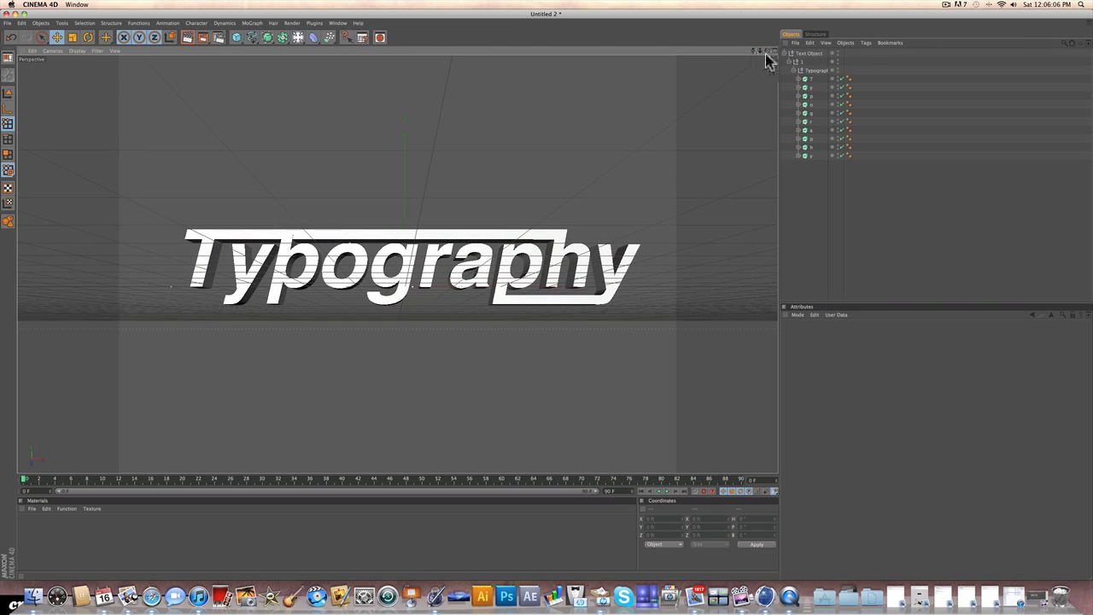
mouse_move(766, 58)
left_mouse_down()
mouse_move(745, 85)
mouse_move(767, 53)
mouse_move(817, 43)
mouse_move(772, 47)
mouse_move(765, 63)
mouse_move(773, 49)
left_mouse_up()
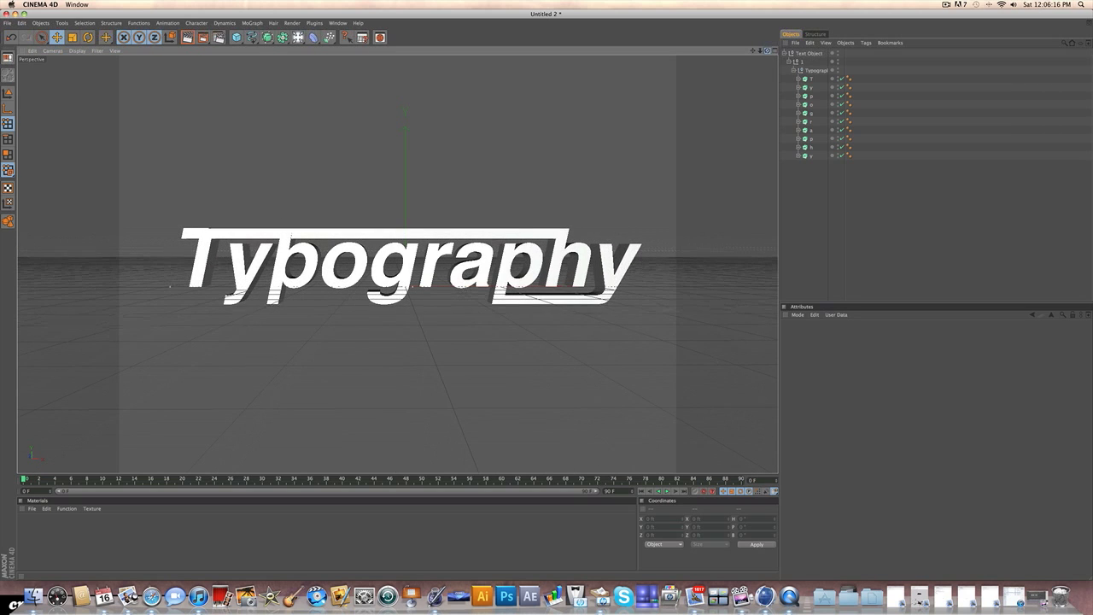